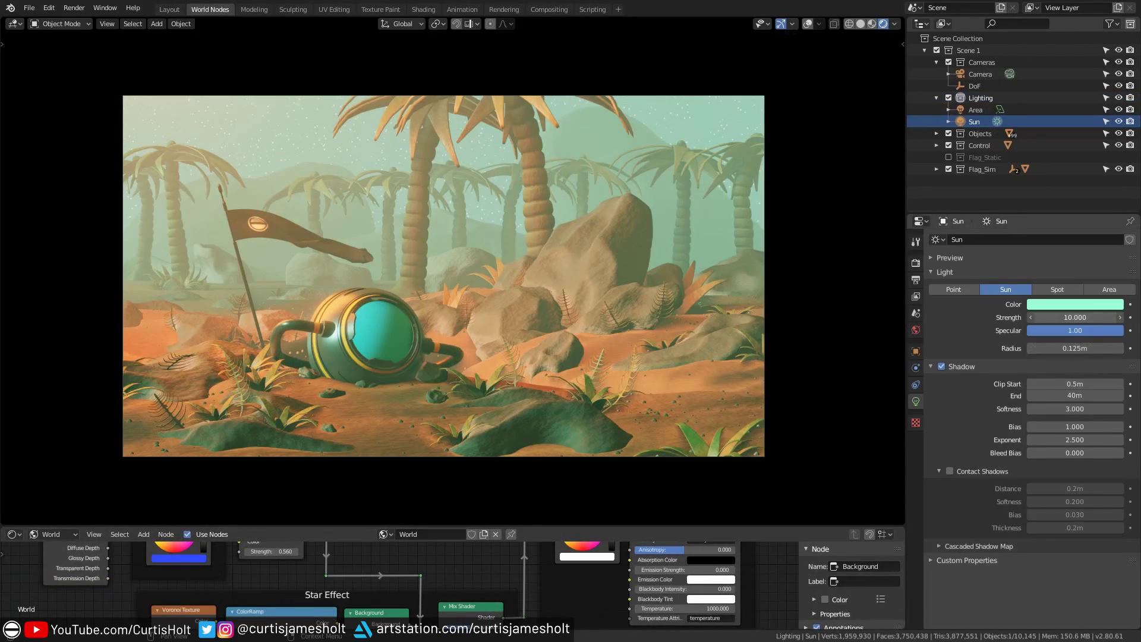
- Examine the layout of the scene and its lights from several angles, finishing in the camera view
left_click_drag(1074, 317, 1124, 317)
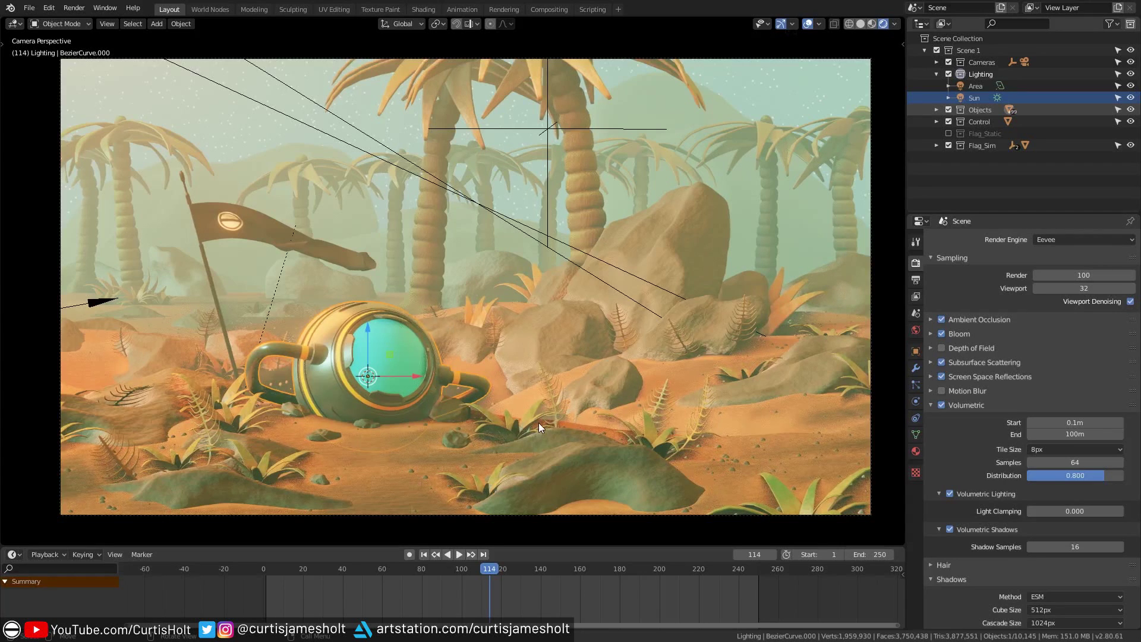
middle_click_drag(494, 388, 339, 379)
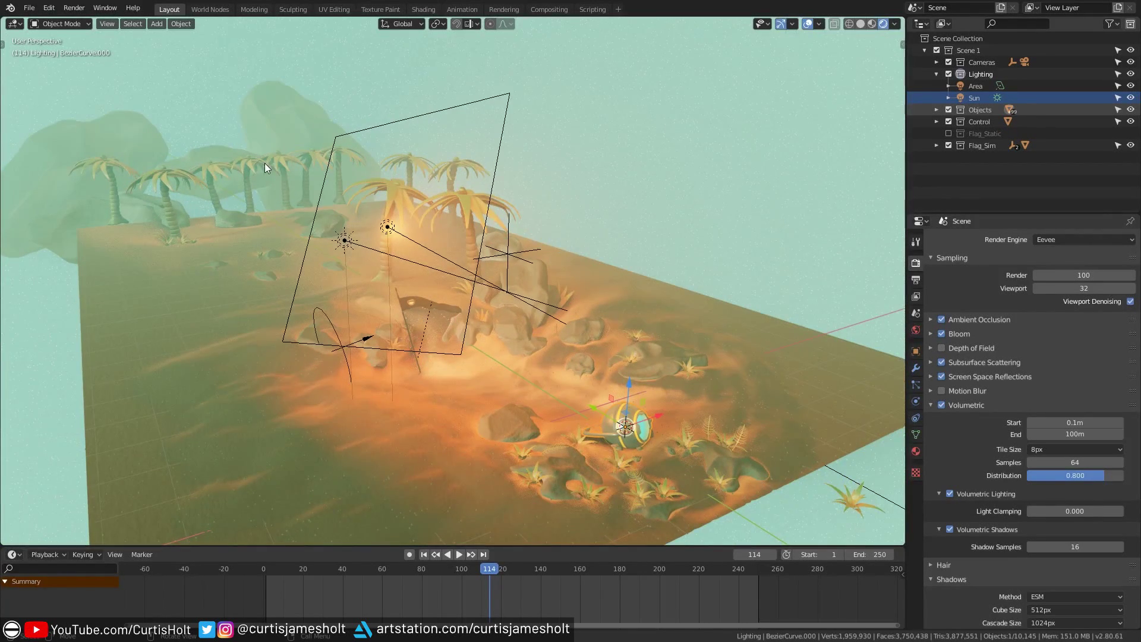
middle_click_drag(362, 240, 428, 296)
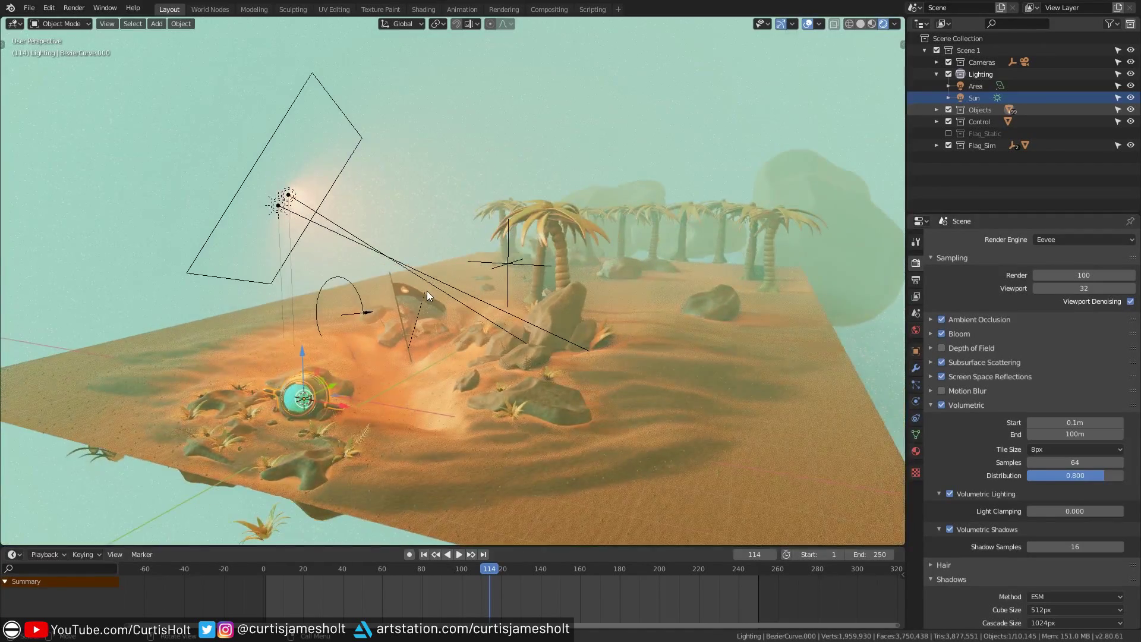
key("KP_0")
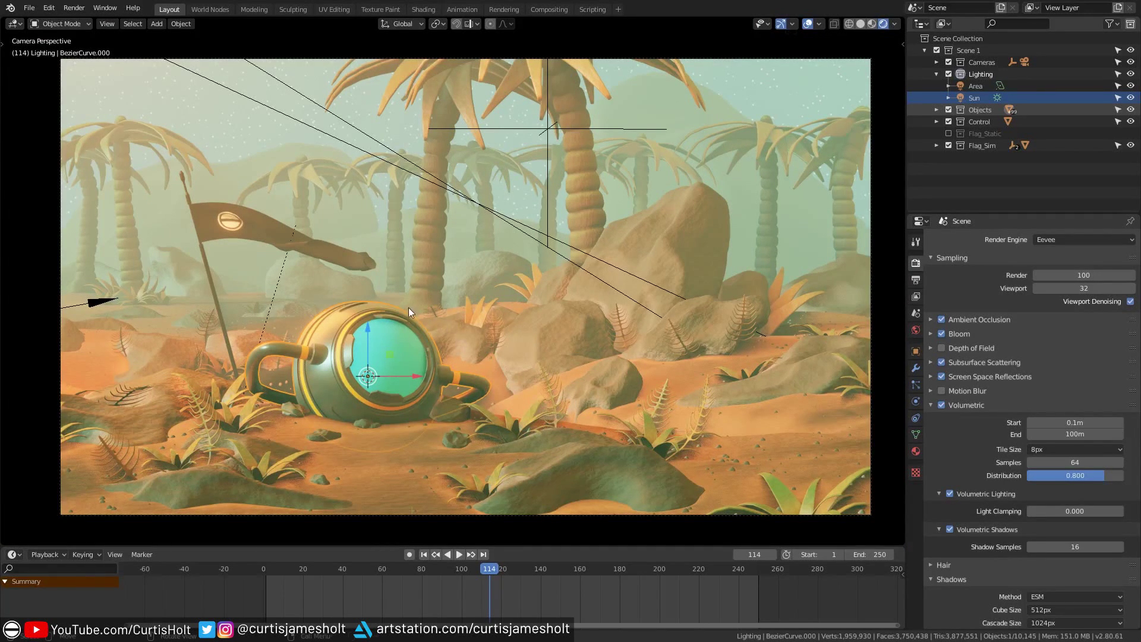
middle_click_drag(404, 305, 395, 276)
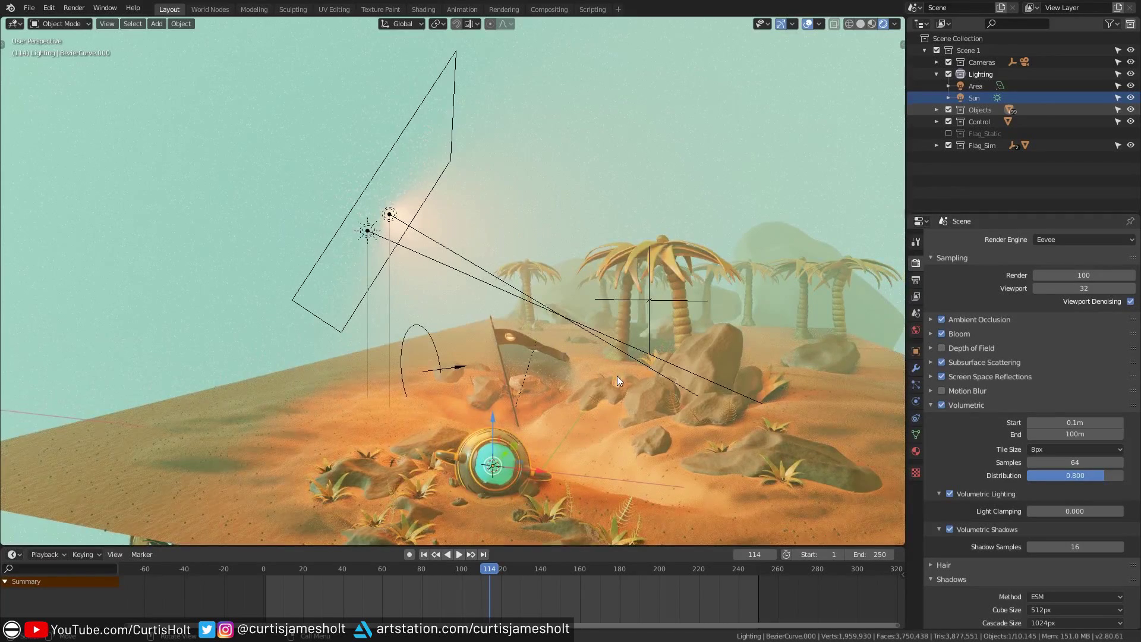
middle_click_drag(622, 387, 533, 326)
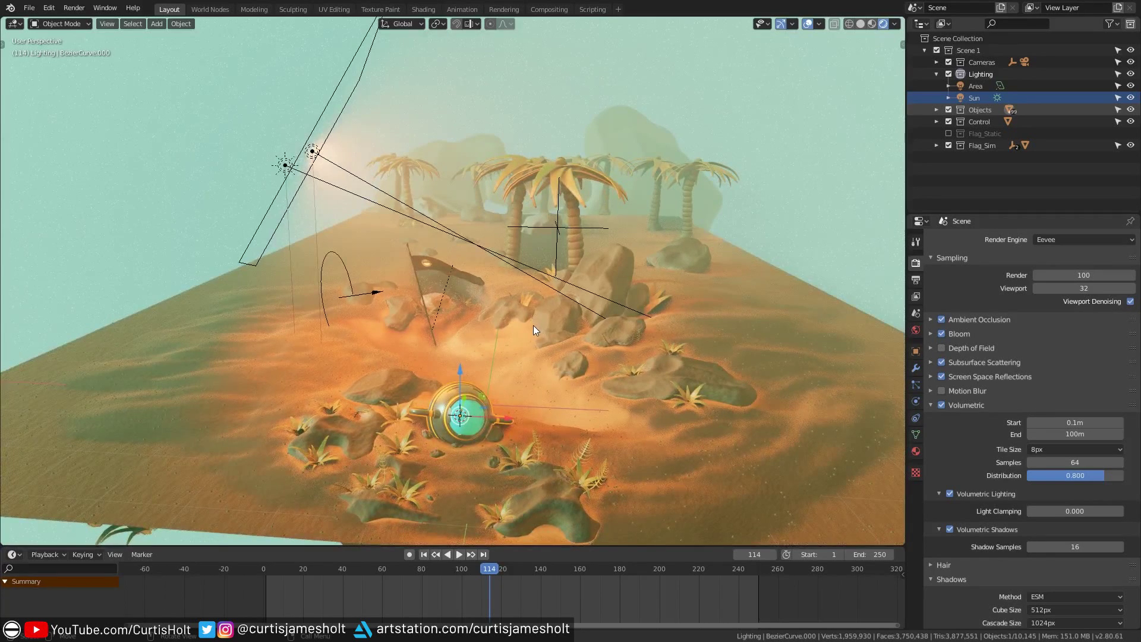
key("KP_0")
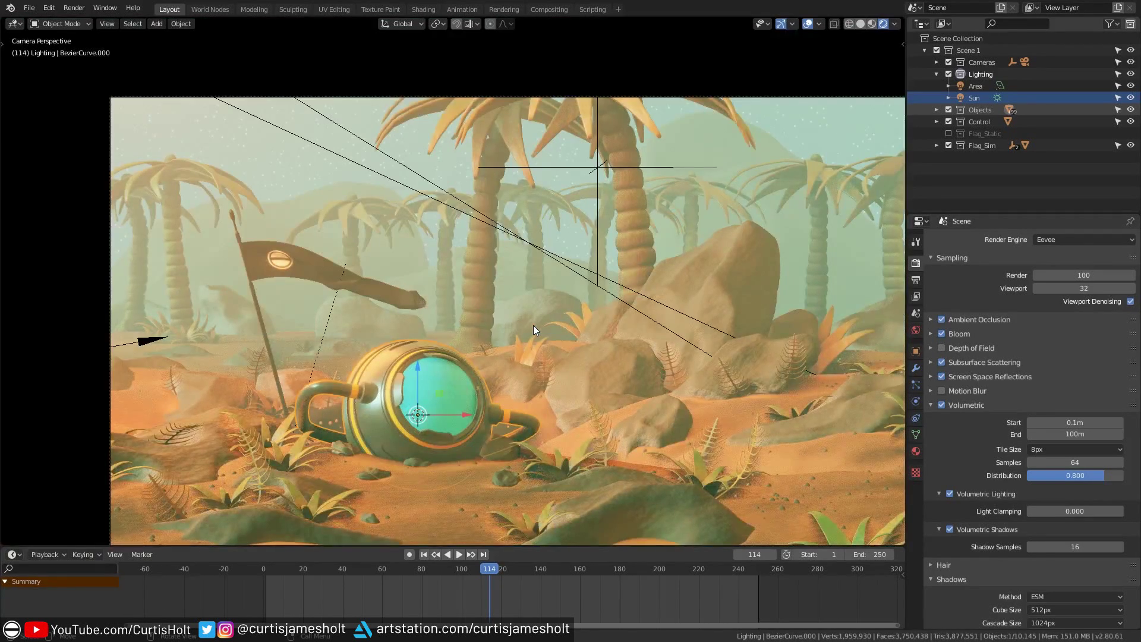
middle_click_drag(526, 324, 481, 292, "shift")
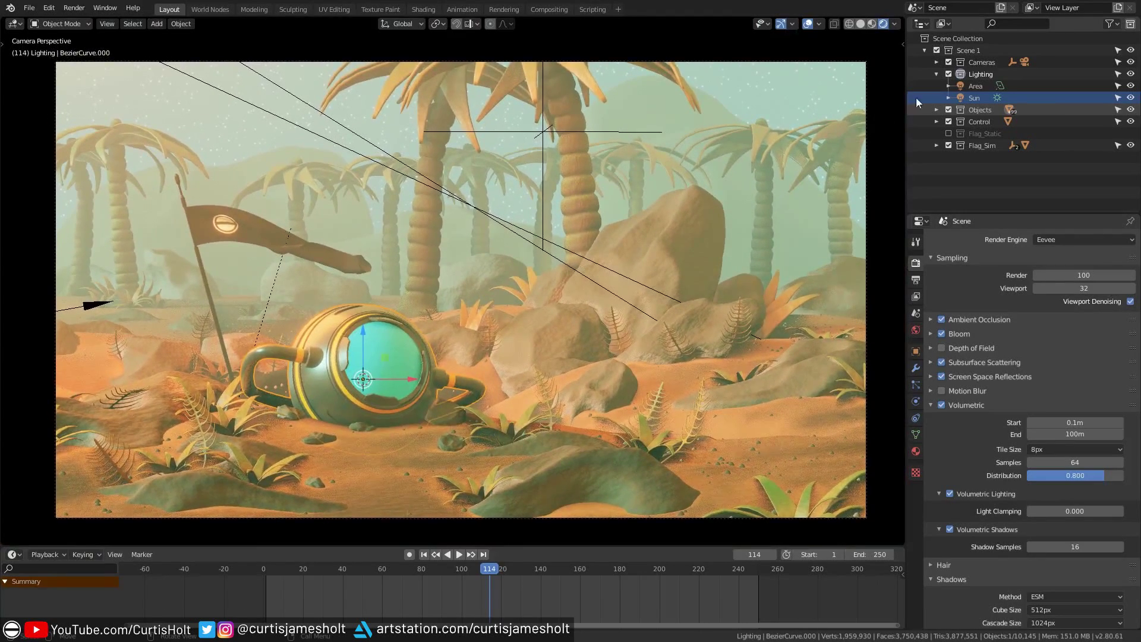
- Try a different strength for the Sun light and undo the change
left_click(970, 87, "ctrl")
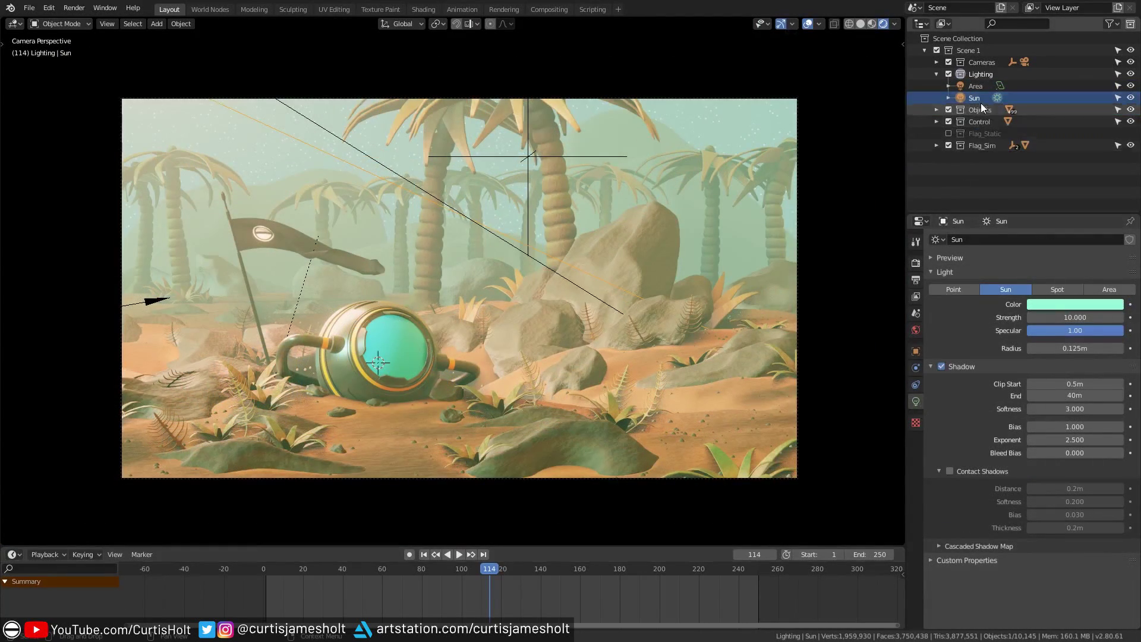
left_click(977, 98)
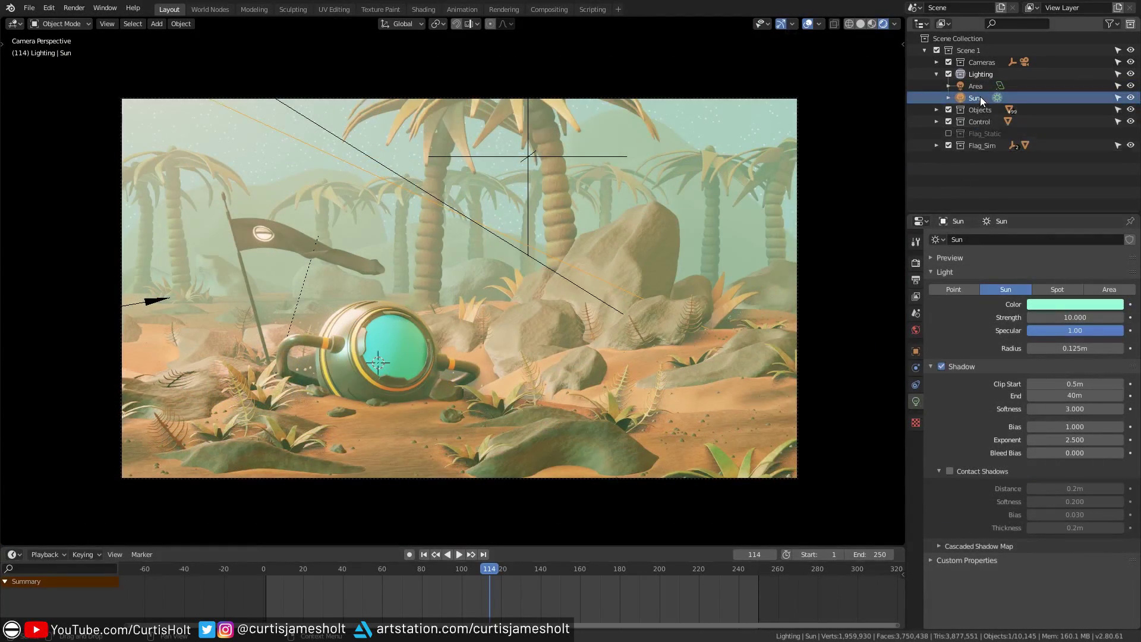
left_click_drag(1081, 318, 1046, 318)
key("ctrl+z")
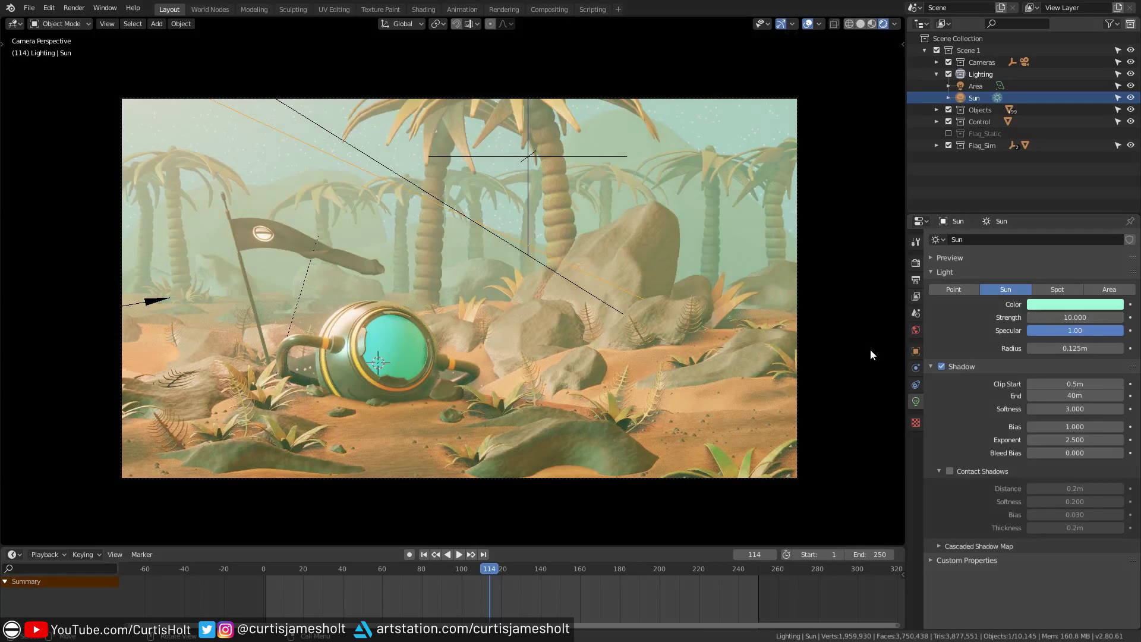
scroll(870, 349, "up", 1)
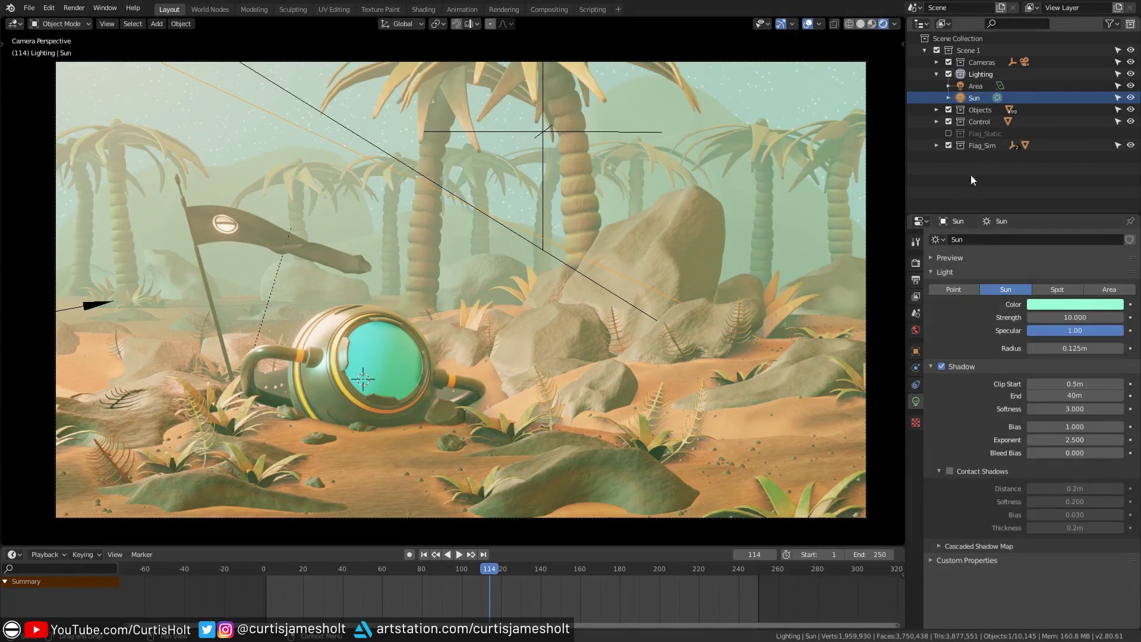
- Hide and show the Area light repeatedly to compare its effect on the scene, leaving it visible
left_click(978, 85)
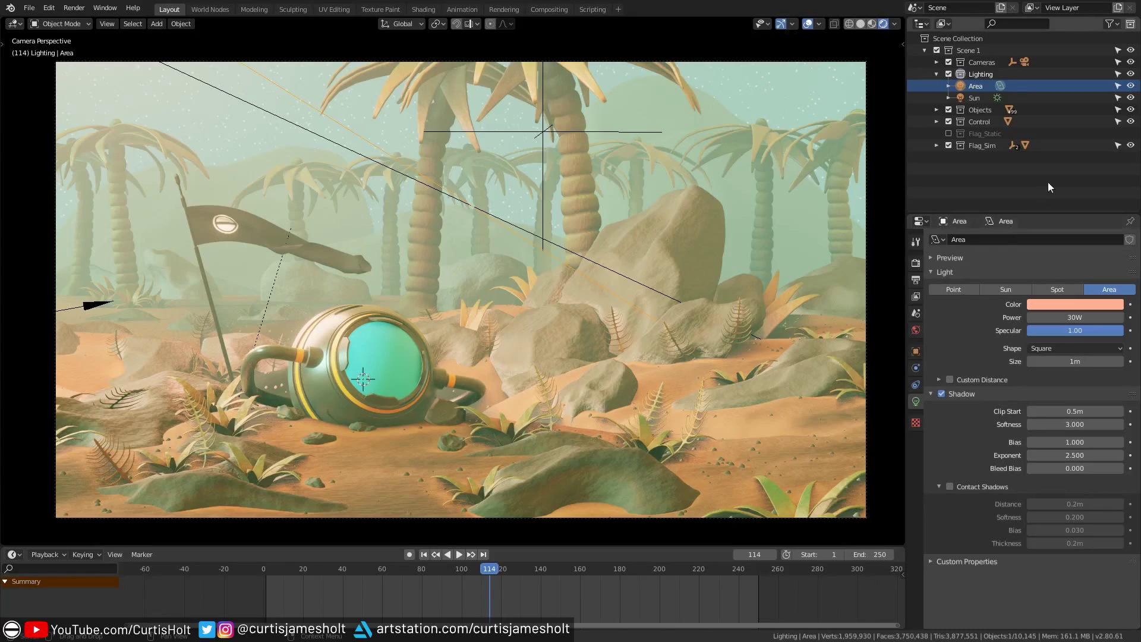
left_click(1131, 86)
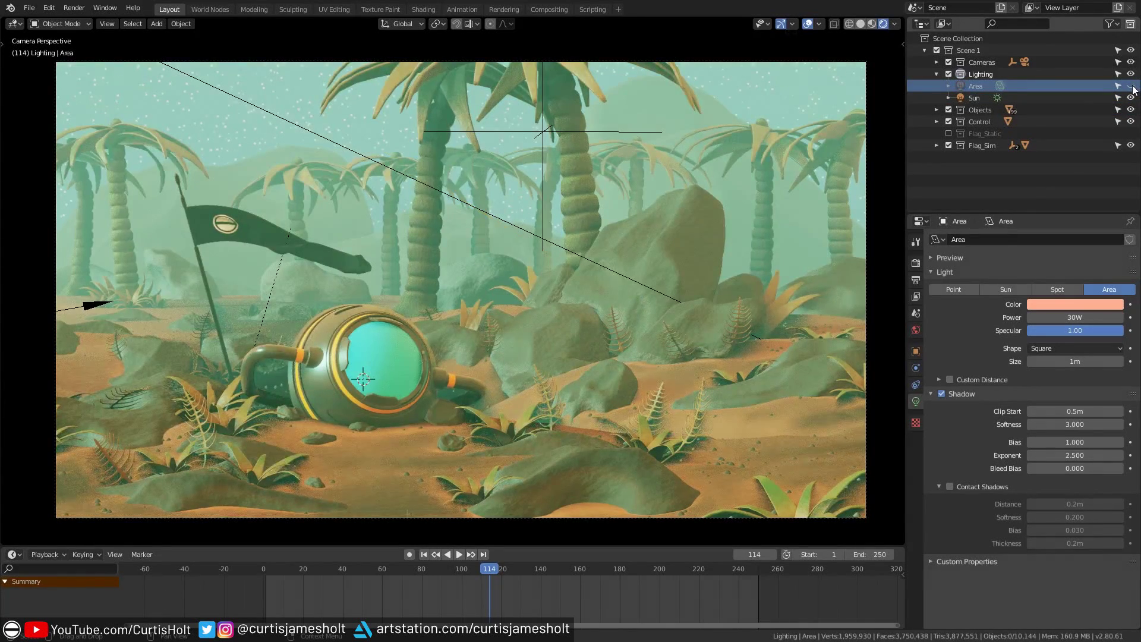
left_click(1131, 86)
left_click(1131, 86)
left_click(1131, 86)
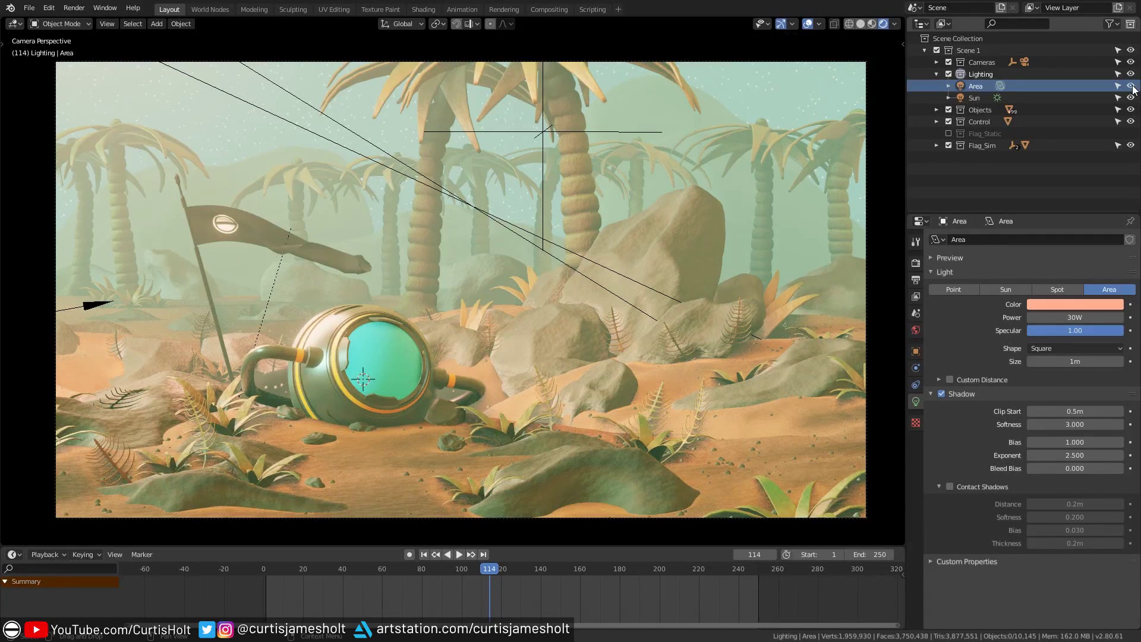
- Try a pink colour on the Sun light and a strongly saturated orange on the Area light
left_click(964, 100)
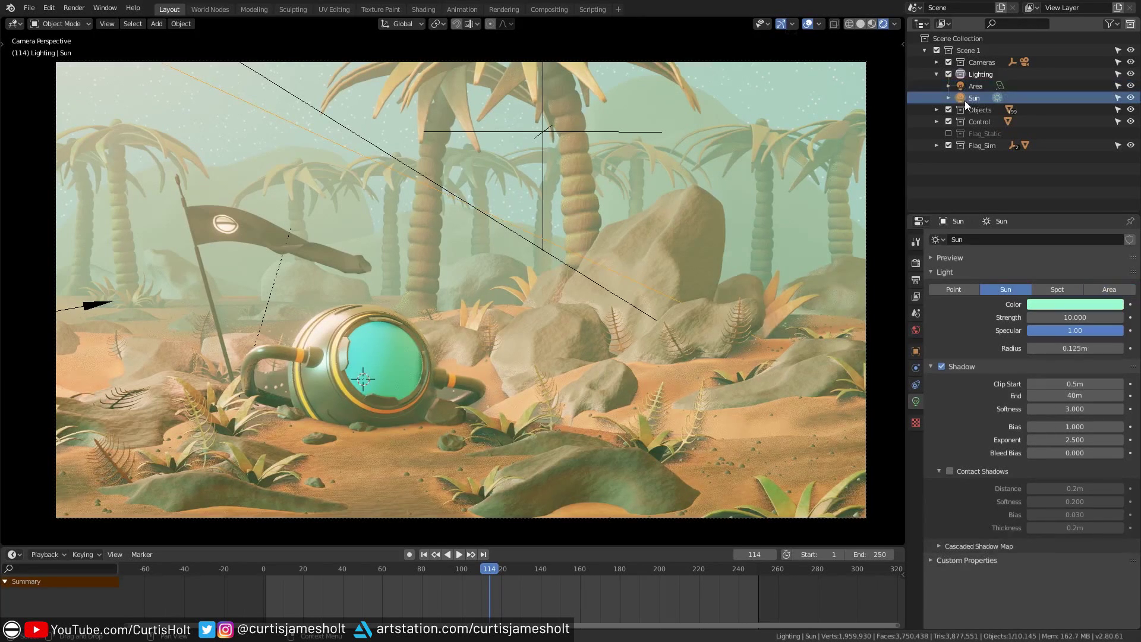
left_click(1035, 304)
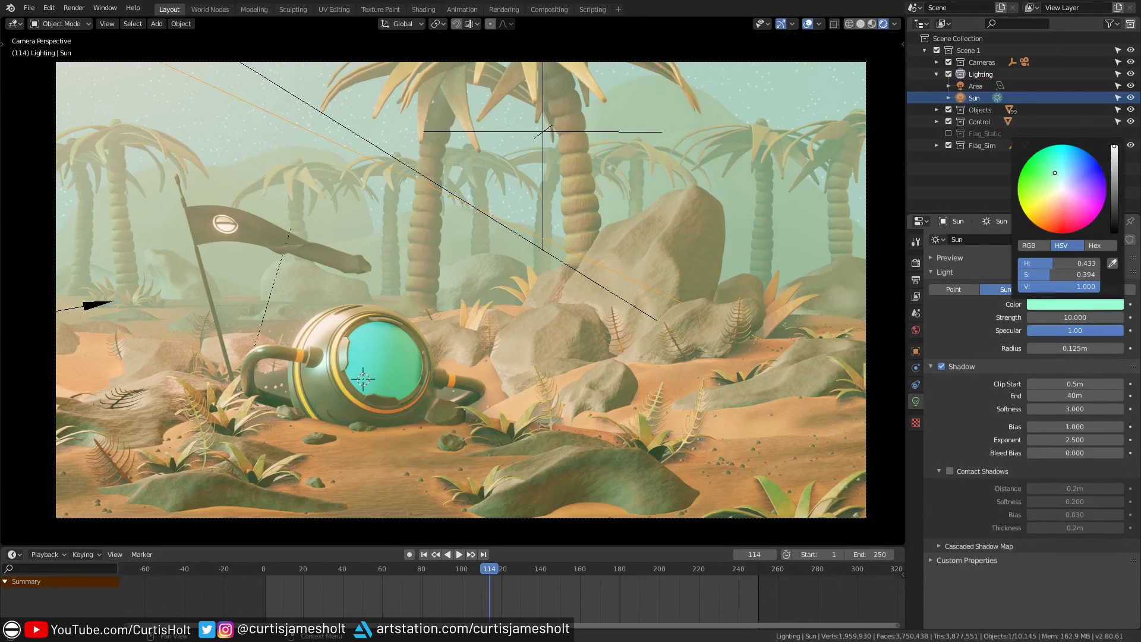
left_click(986, 89)
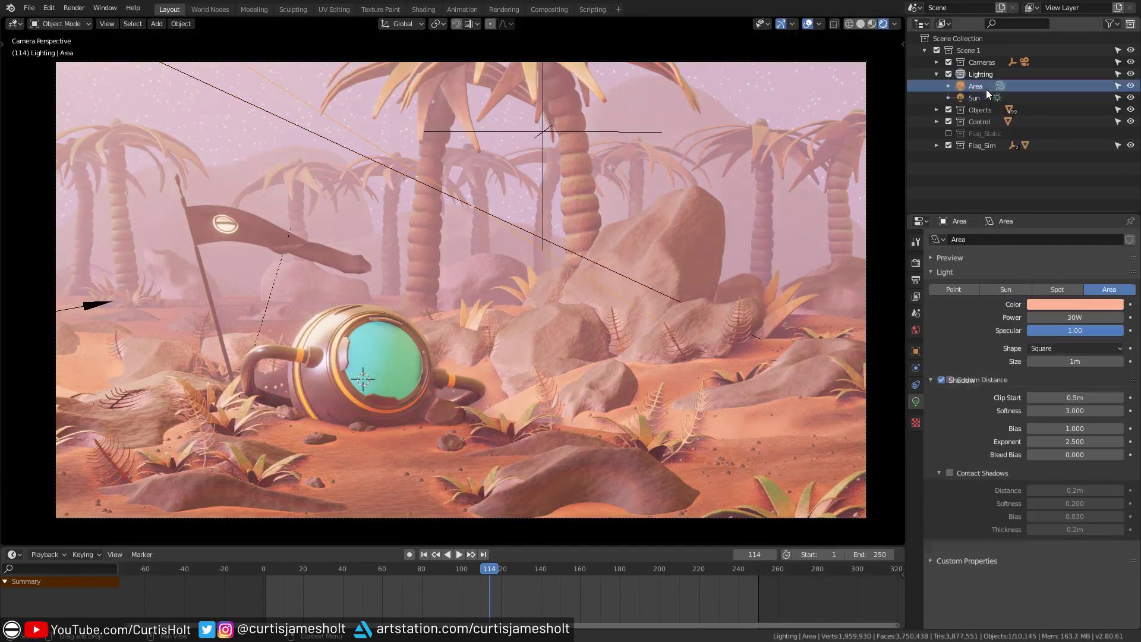
left_click(1053, 303)
left_click_drag(1061, 275, 1099, 274)
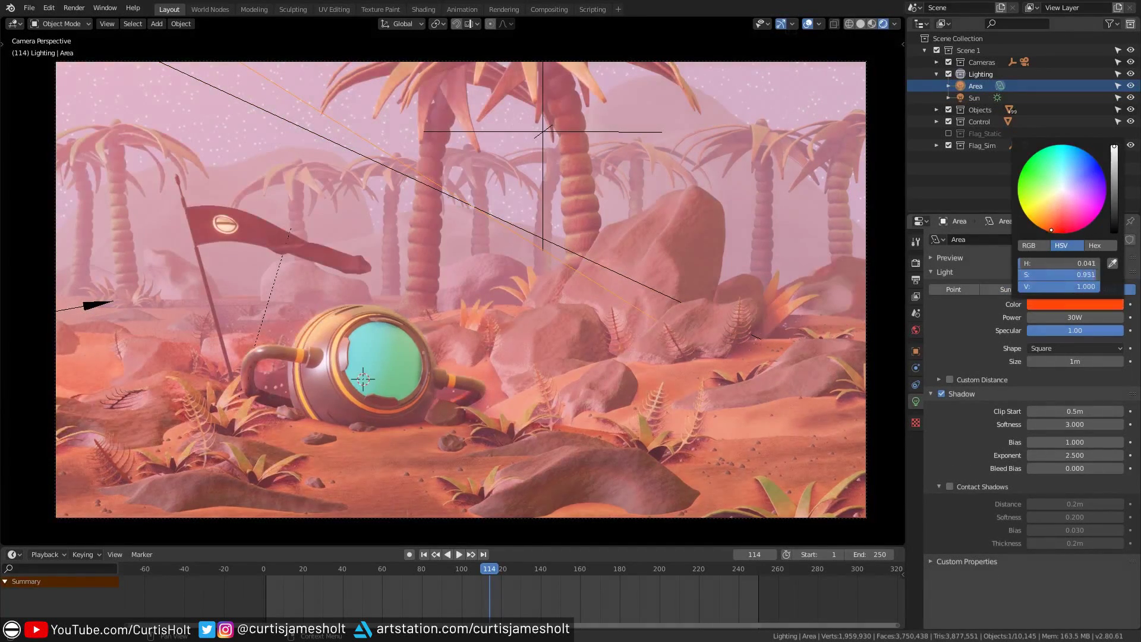
left_click_drag(1049, 232, 1042, 230)
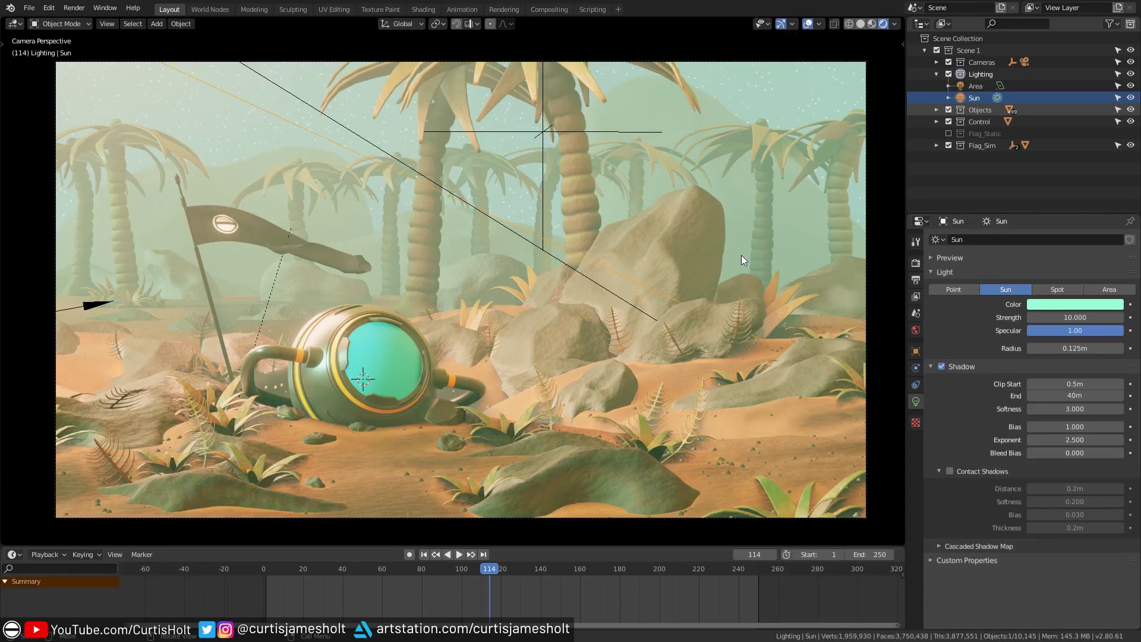
- Set the Sun light's strength to 0
mouse_move(1076, 318)
left_mouse_down()
mouse_move(1063, 318)
mouse_move(1087, 321)
left_mouse_up()
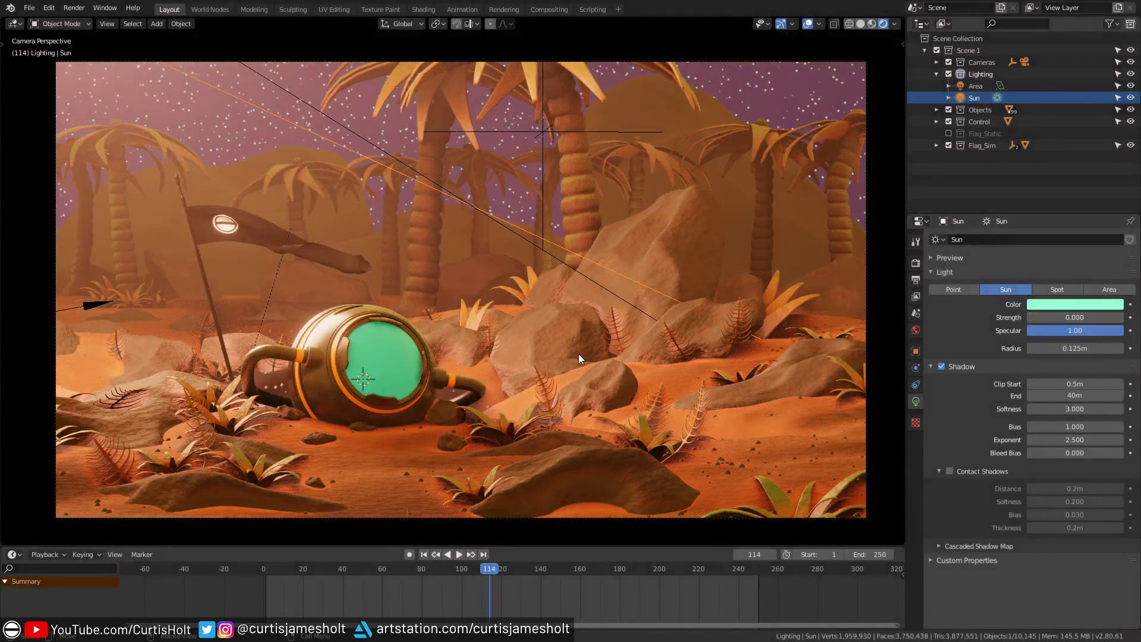
mouse_move(1069, 317)
left_mouse_down()
mouse_move(1086, 317)
mouse_move(1050, 316)
left_mouse_up()
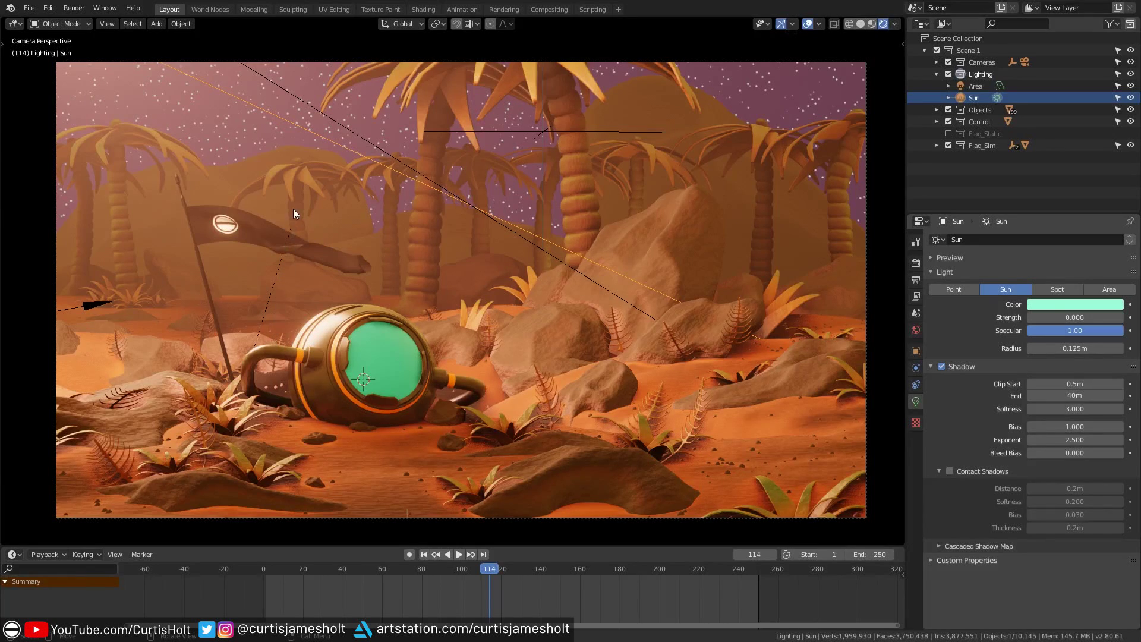
- Try a cyan colour on the Area light and undo the change
left_click(982, 87)
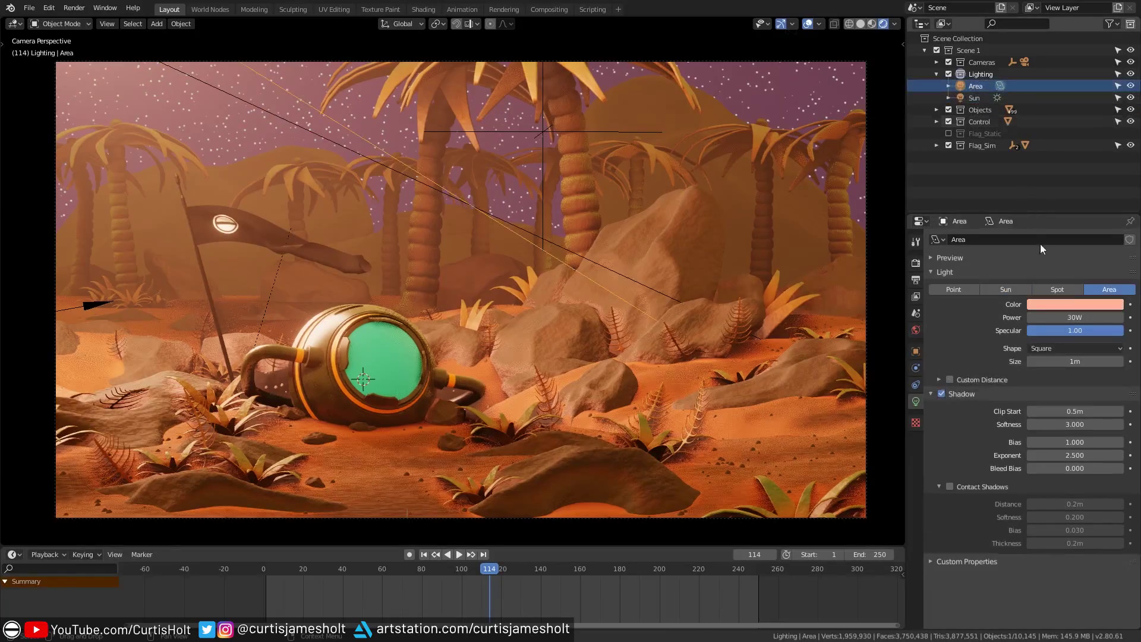
left_click(1061, 305)
mouse_move(1074, 202)
left_mouse_down()
mouse_move(1061, 226)
mouse_move(1031, 217)
mouse_move(1018, 184)
mouse_move(1028, 160)
mouse_move(1057, 146)
mouse_move(1088, 155)
mouse_move(1095, 208)
mouse_move(1073, 218)
left_mouse_up()
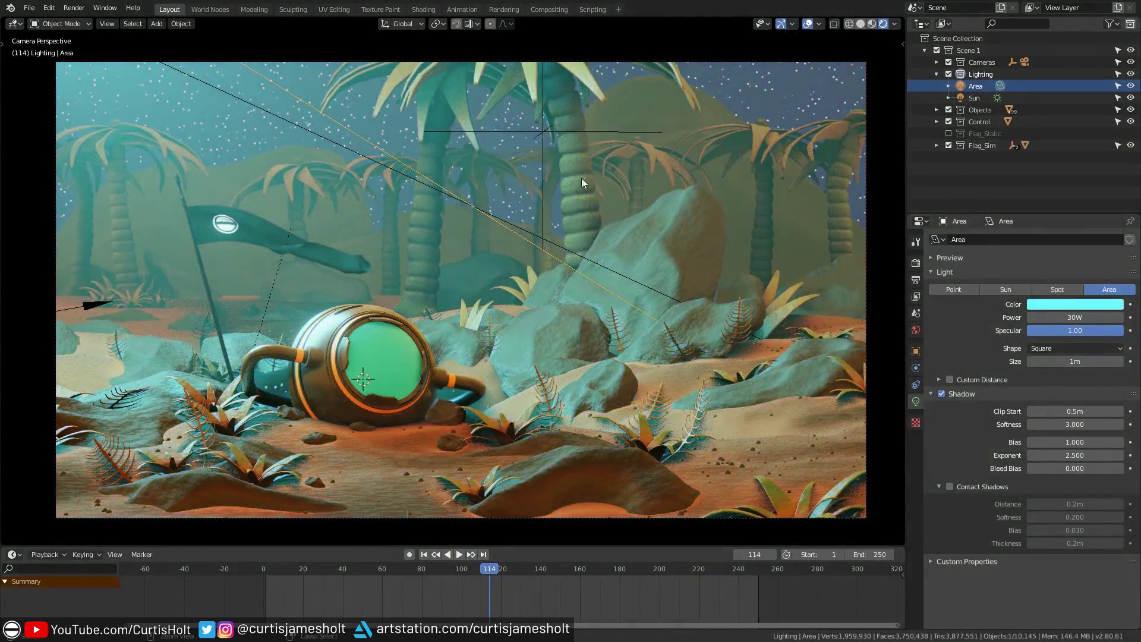
key("ctrl+z")
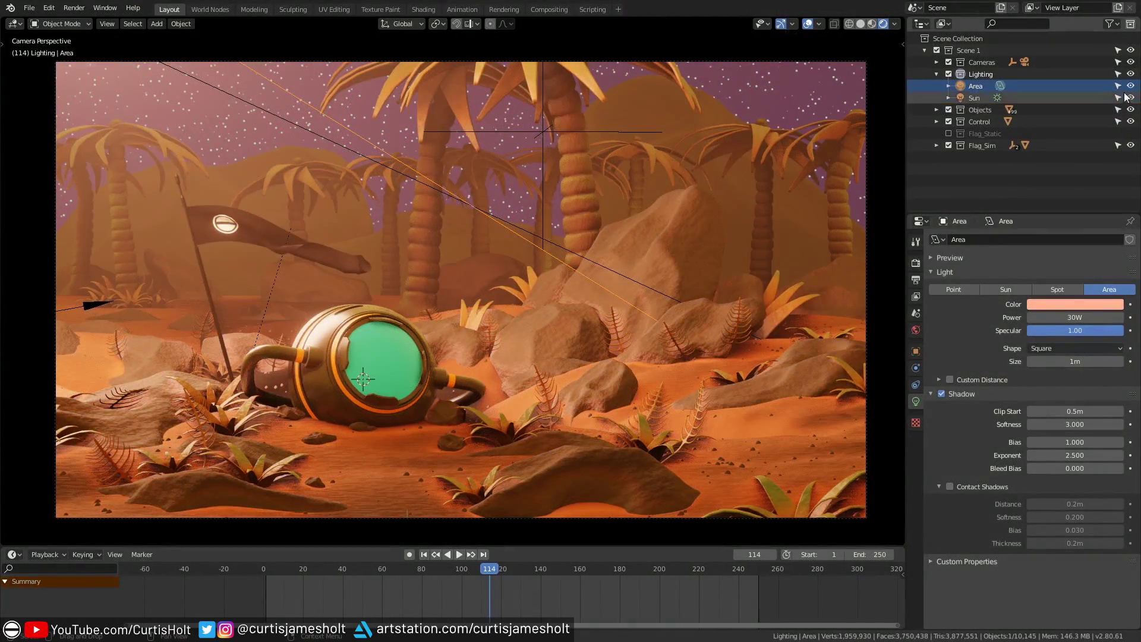
- Compare the scene with and without the Area light while the Sun strength is 0, ending with the light shown
left_click(1130, 86)
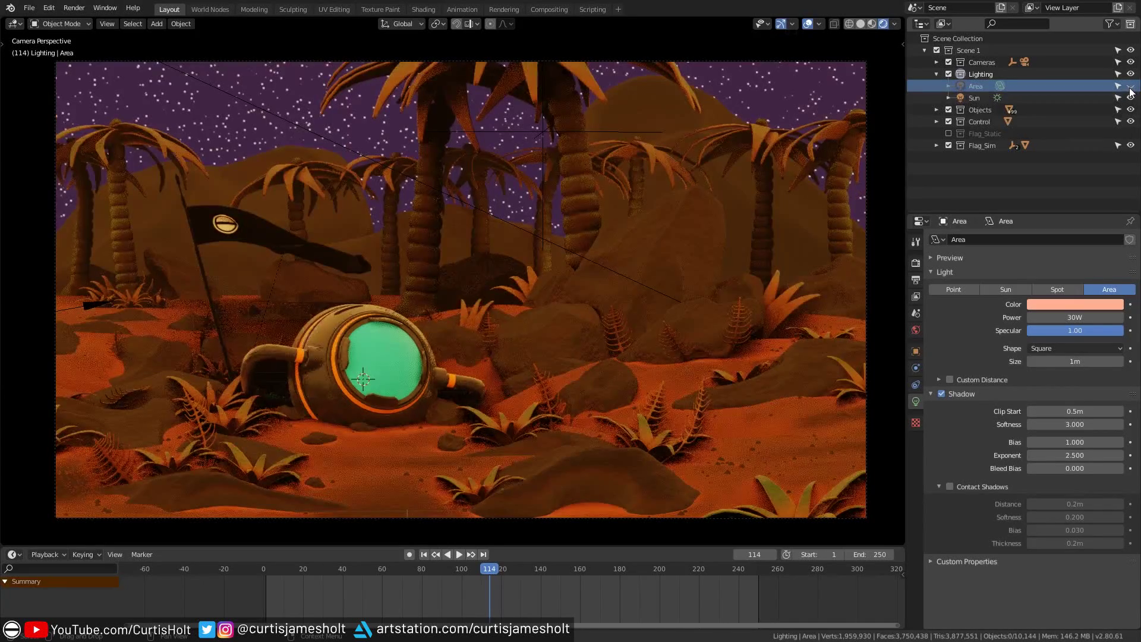
left_click(1130, 87)
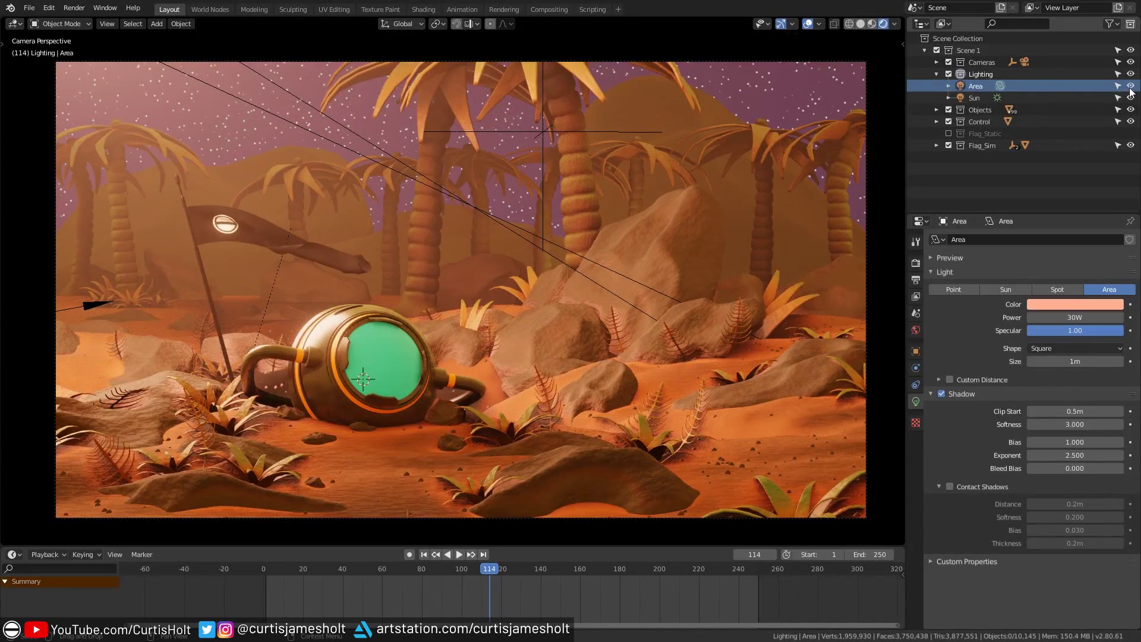
left_click(1130, 87)
left_click(1130, 87)
left_click(1130, 87)
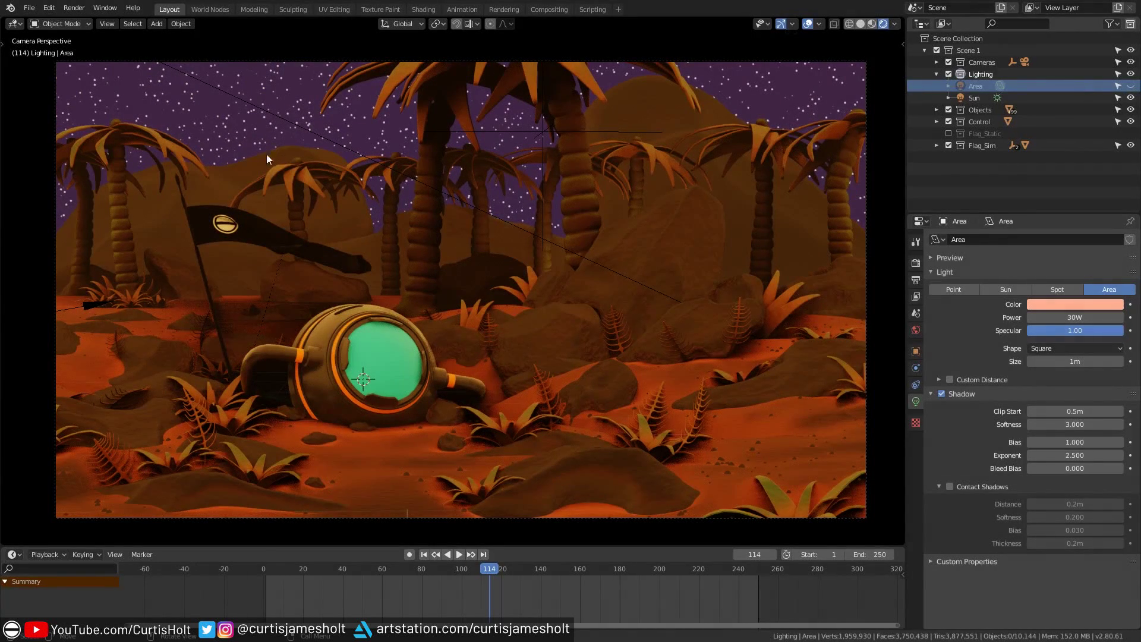
left_click(1131, 87)
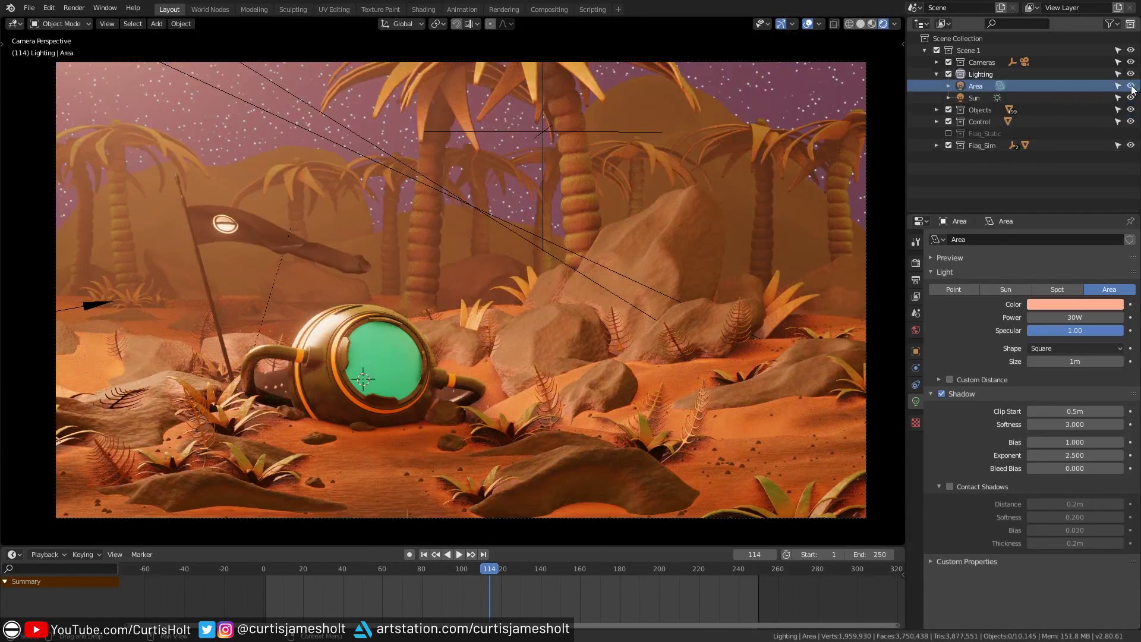
- Open the World Nodes workspace and examine the world shader's ambient light, sky colour, star and volumetric nodes
left_click(207, 8)
middle_click_drag(516, 273, 508, 246)
key("KP_0")
key("z")
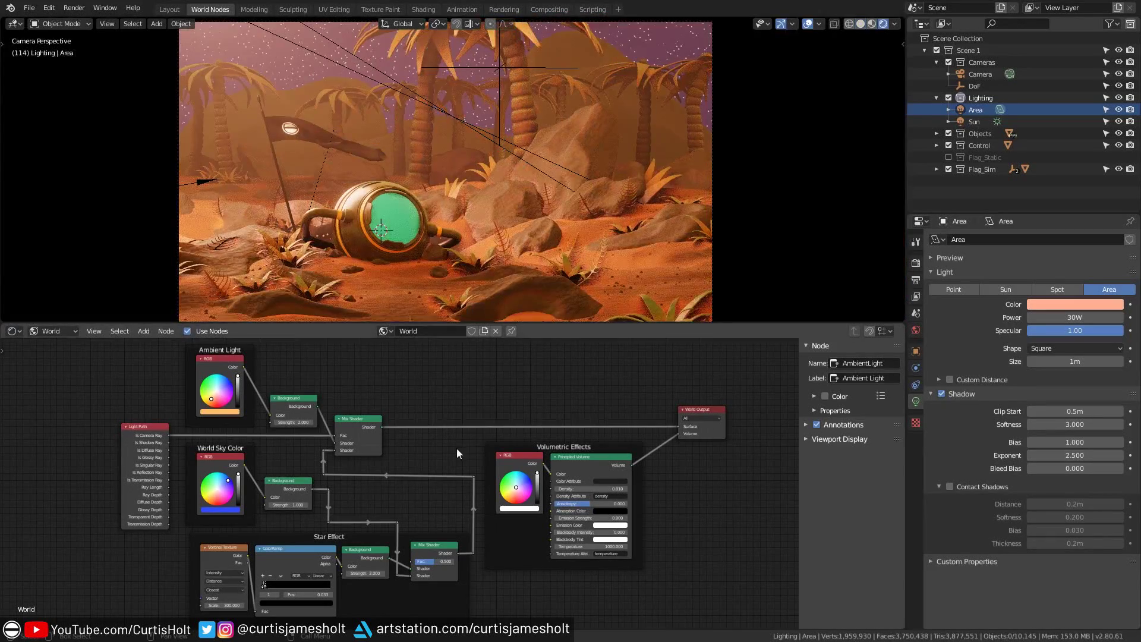
scroll(268, 418, "up", 2)
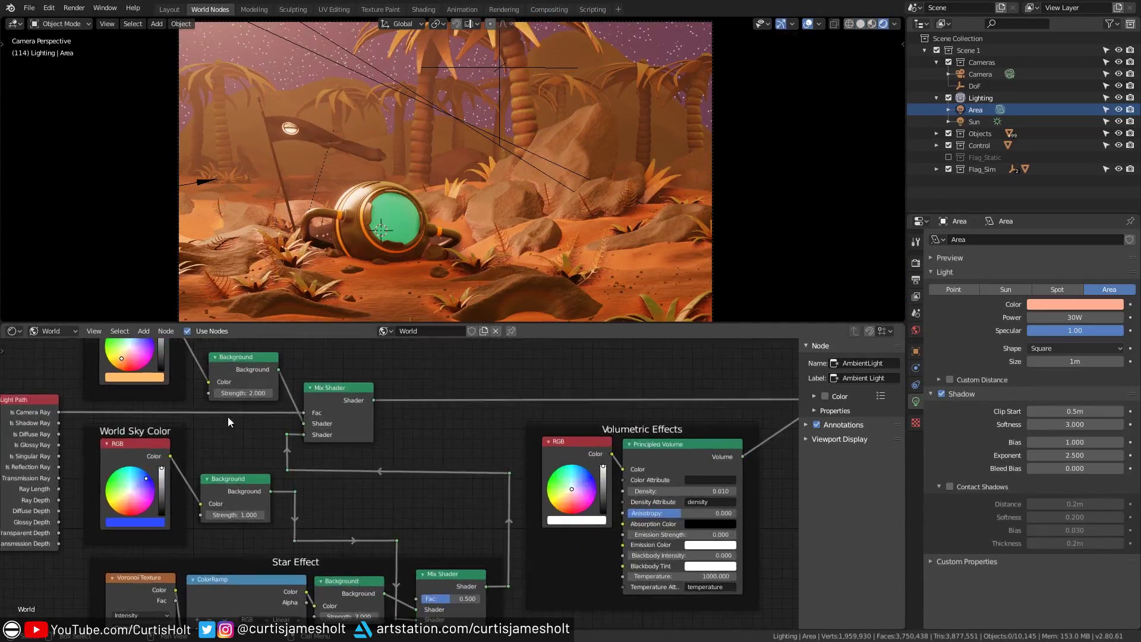
middle_click_drag(173, 406, 338, 467)
scroll(323, 460, "up", 3)
middle_click_drag(366, 415, 251, 421)
middle_click_drag(513, 537, 299, 470)
middle_click_drag(163, 516, 447, 390)
middle_click_drag(380, 356, 375, 487)
scroll(444, 537, "down", 1)
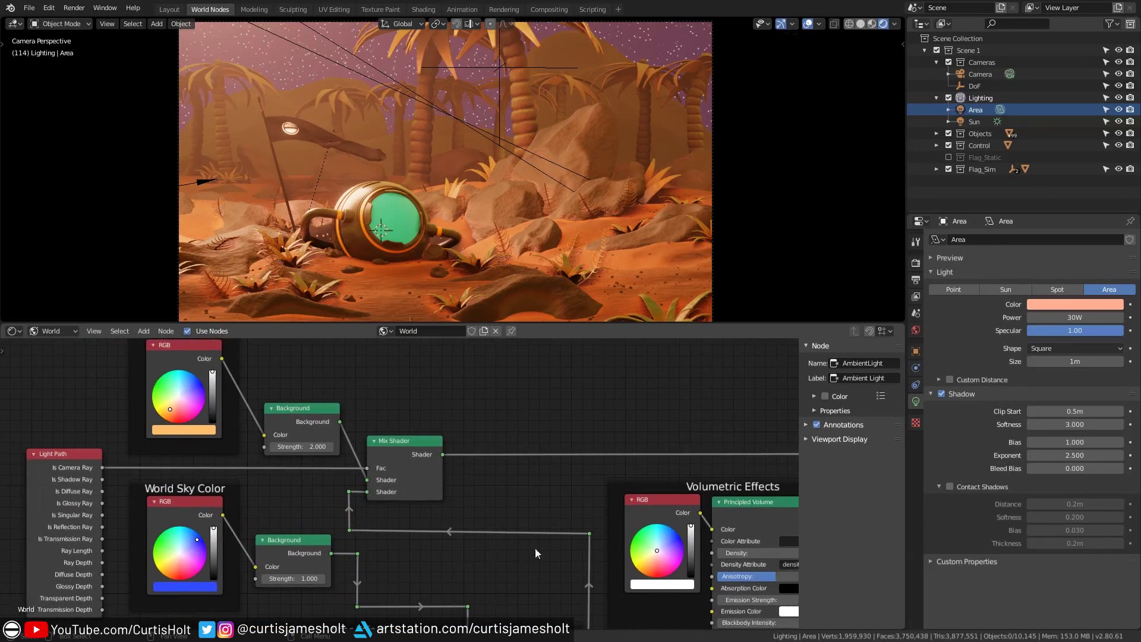
middle_click_drag(399, 404, 377, 427)
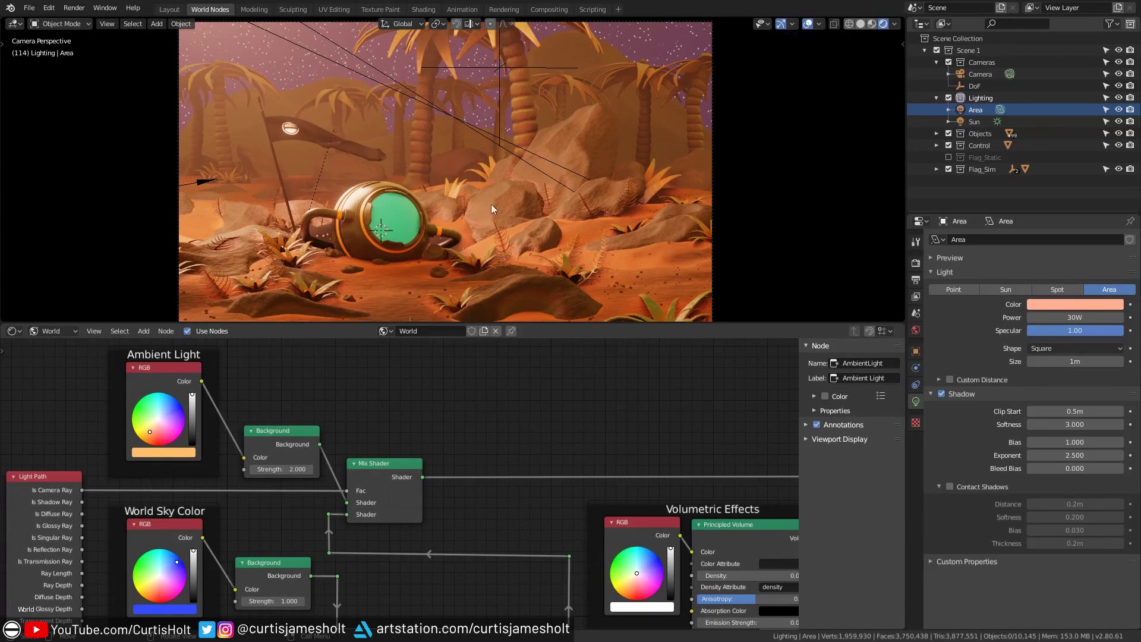
- Change the colour of the Ambient Light RGB node to light blue
scroll(391, 246, "up", 3)
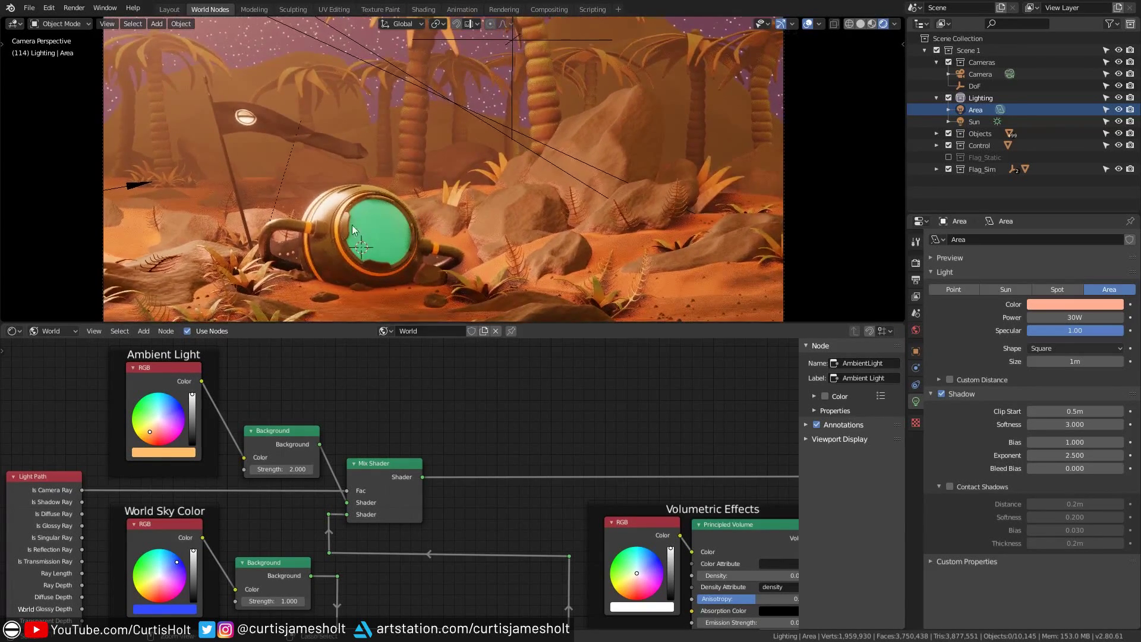
middle_click_drag(248, 377, 419, 445)
scroll(463, 420, "up", 2)
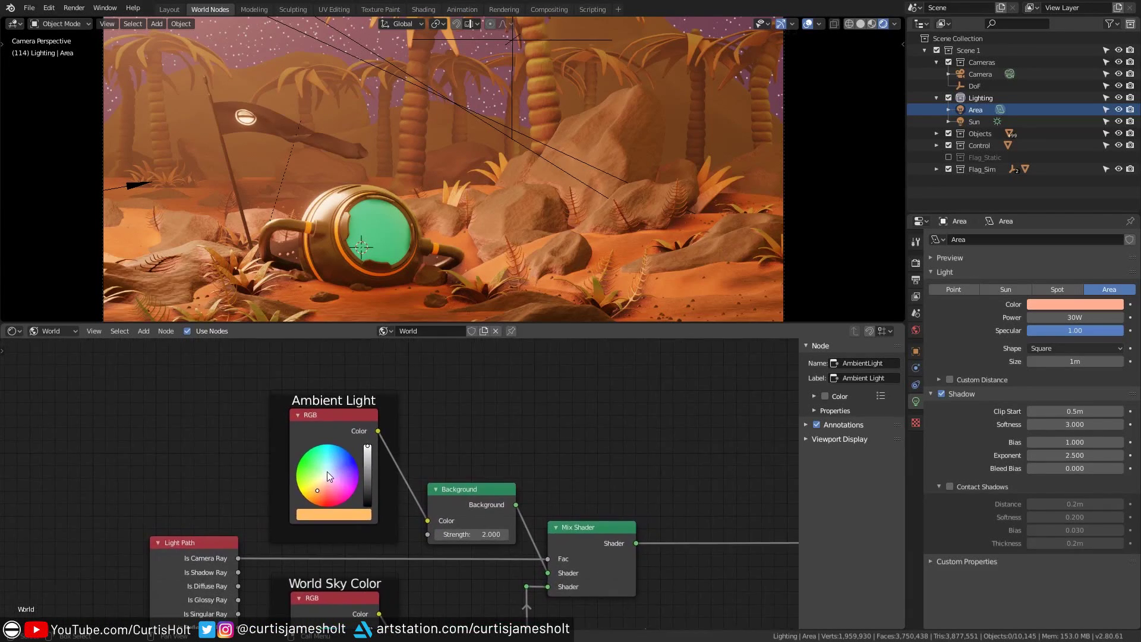
mouse_move(329, 484)
left_mouse_down()
mouse_move(315, 446)
mouse_move(332, 468)
mouse_move(345, 449)
mouse_move(328, 446)
mouse_move(312, 461)
mouse_move(336, 468)
mouse_move(315, 462)
mouse_move(306, 479)
mouse_move(328, 497)
mouse_move(344, 491)
mouse_move(322, 476)
mouse_move(331, 457)
left_mouse_up()
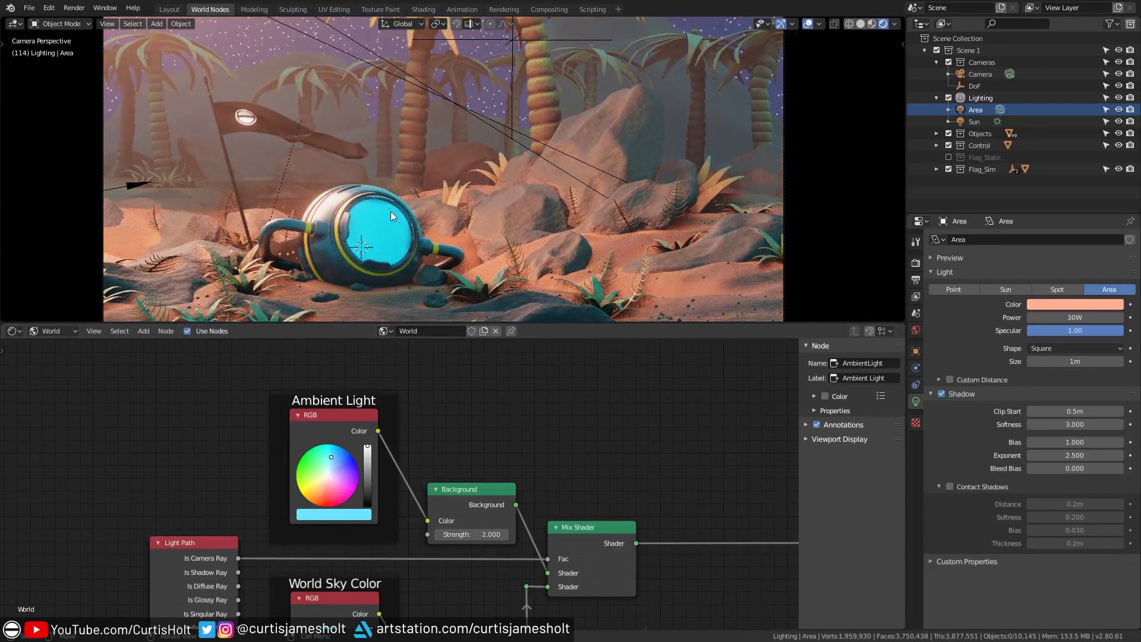
- Undo the light blue Ambient Light colour and set the ambient Background node's strength to 0.430
middle_click_drag(421, 419, 405, 384)
key("ctrl+z")
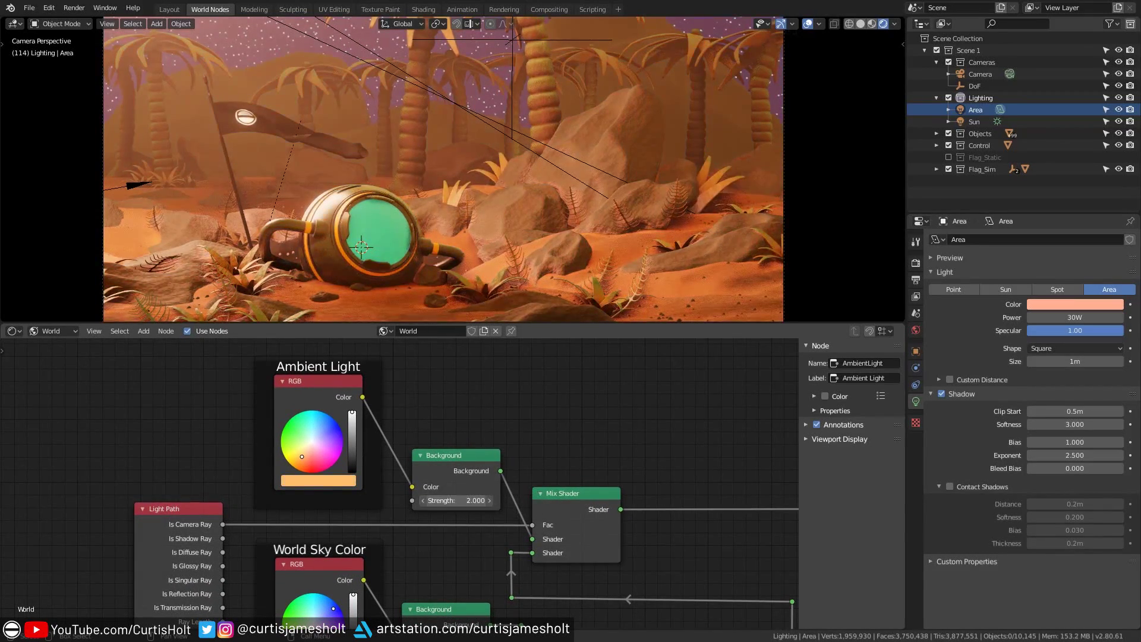
mouse_move(455, 501)
left_mouse_down()
mouse_move(479, 500)
mouse_move(432, 500)
mouse_move(473, 495)
mouse_move(452, 495)
left_mouse_up()
scroll(552, 176, "down", 2)
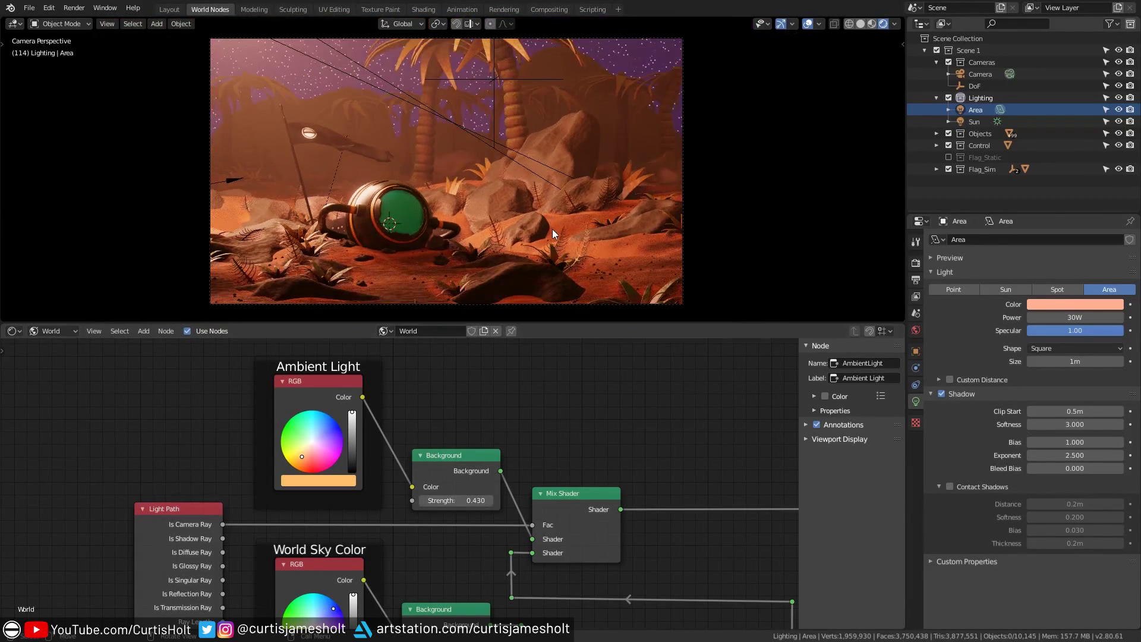
- Change the World Sky Color RGB node to a lighter blue
scroll(553, 224, "up", 1)
middle_click_drag(449, 522, 442, 407)
scroll(452, 505, "up", 1)
scroll(486, 81, "up", 2)
middle_click_drag(486, 80, 471, 191, "shift")
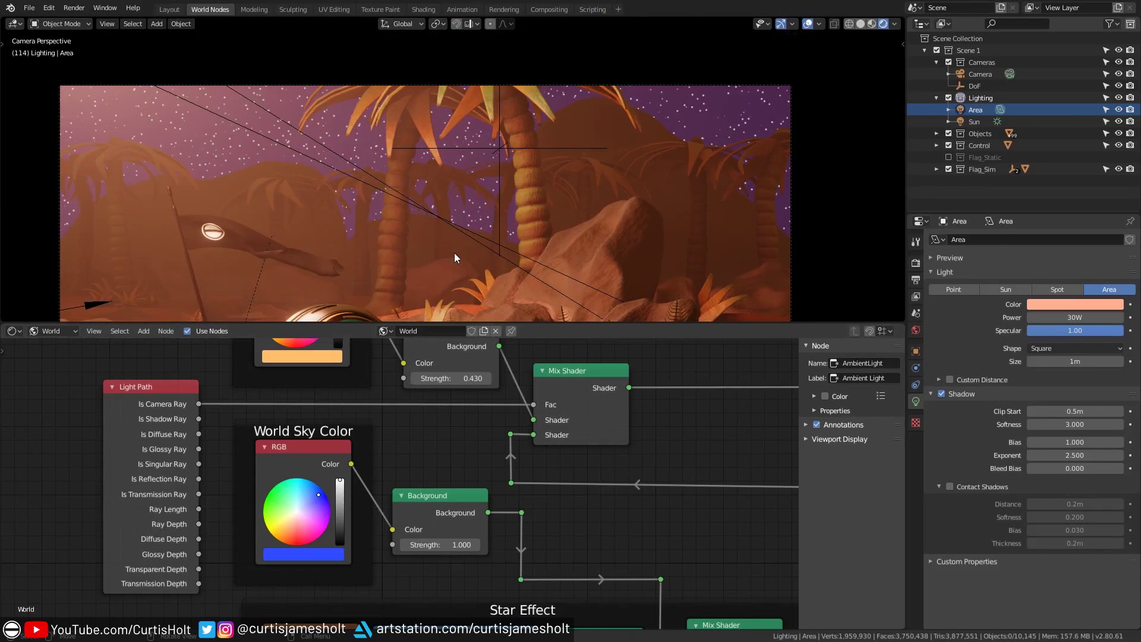
middle_click_drag(454, 253, 458, 237, "shift")
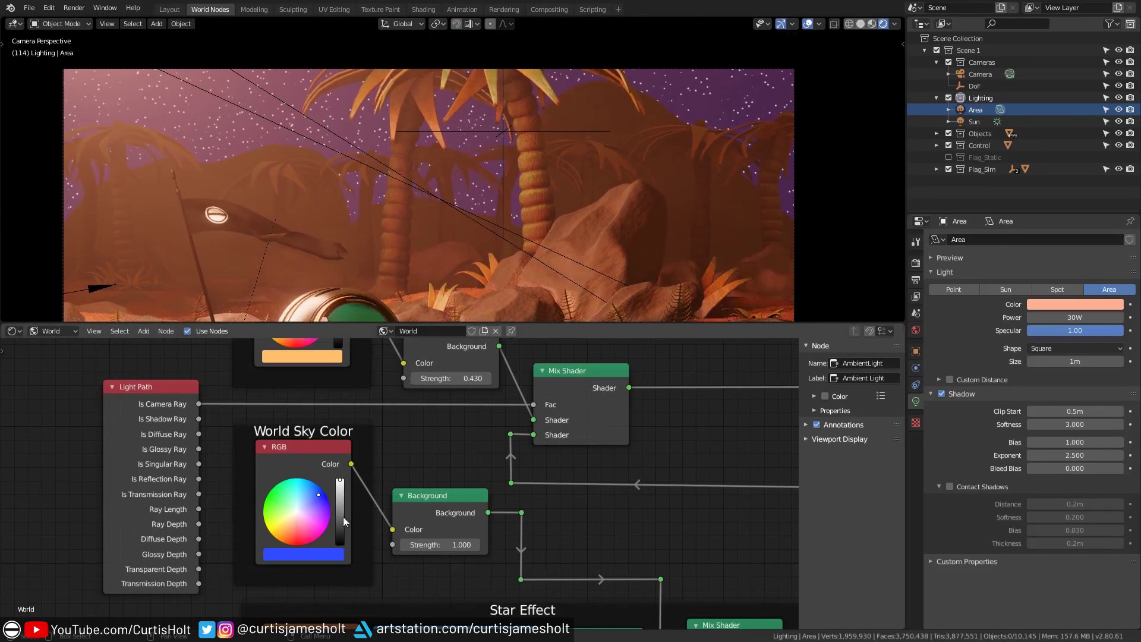
mouse_move(302, 498)
left_mouse_down()
mouse_move(319, 537)
mouse_move(300, 543)
mouse_move(282, 538)
mouse_move(263, 506)
mouse_move(294, 543)
mouse_move(312, 541)
mouse_move(324, 517)
mouse_move(311, 495)
mouse_move(282, 495)
mouse_move(311, 495)
left_mouse_up()
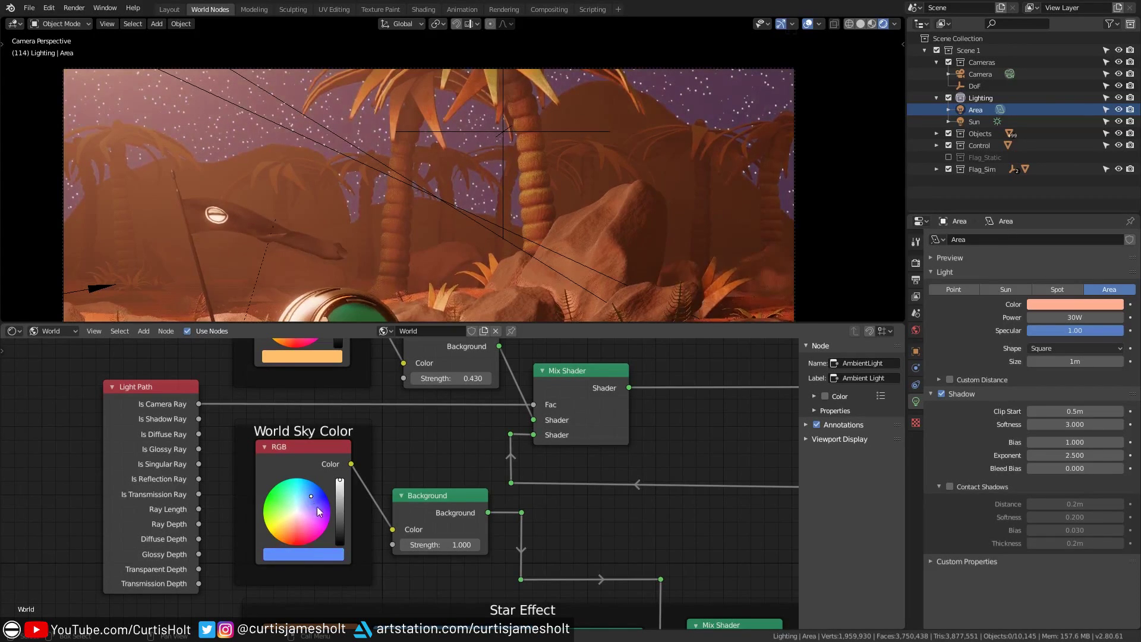
- Set the strength of the Background node fed by World Sky Color to 0.900
middle_click_drag(591, 535, 586, 524)
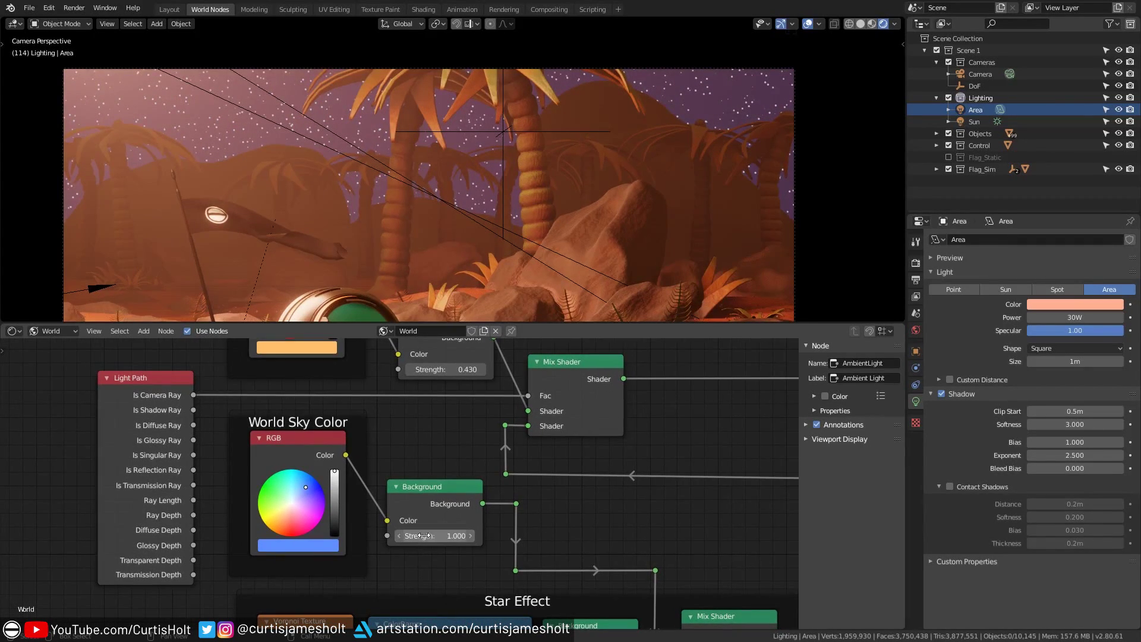
left_click_drag(424, 536, 449, 535)
scroll(349, 133, "up", 4)
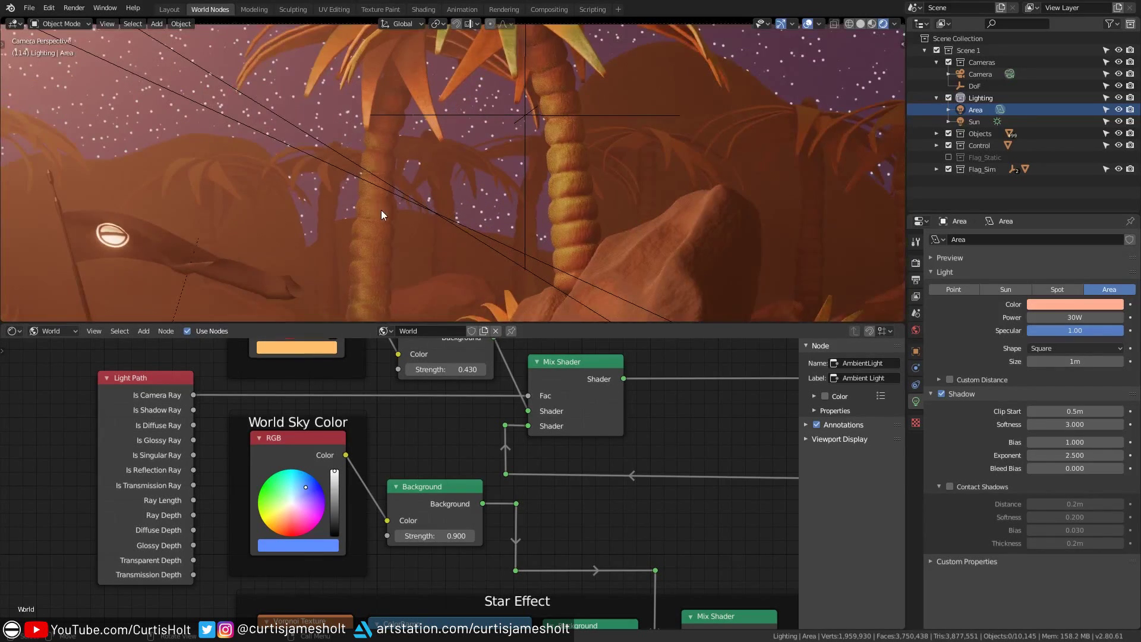
- Set the strength of the Background node in the Star Effect frame to 18.400
scroll(380, 209, "down", 3)
middle_click_drag(554, 588, 483, 418)
left_click_drag(547, 326, 556, 386)
scroll(571, 267, "up", 3)
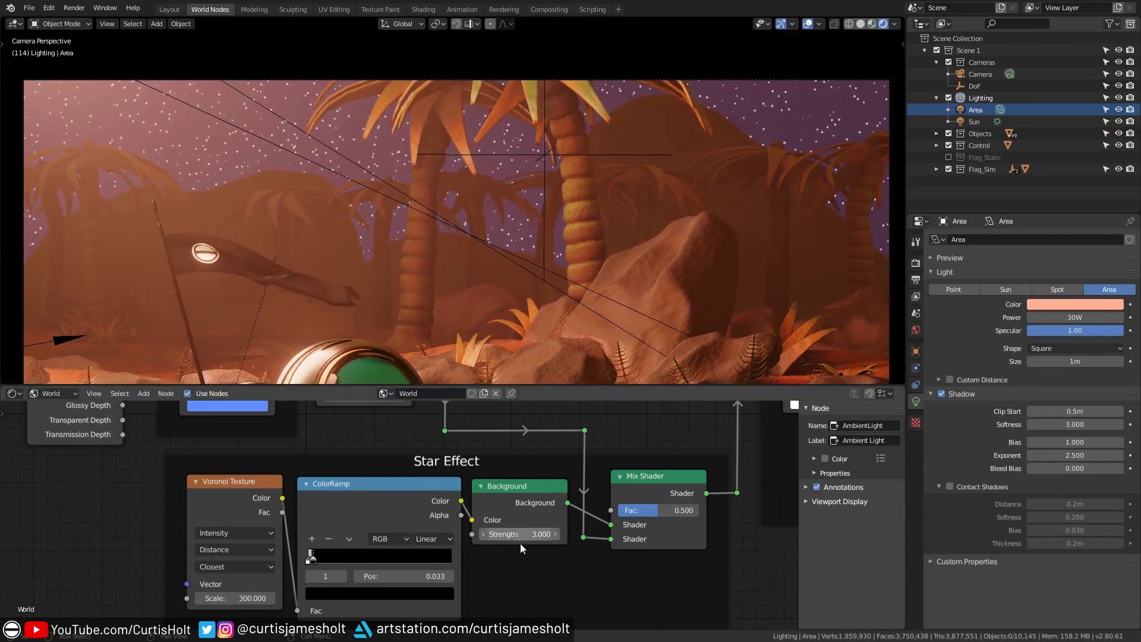
middle_click_drag(520, 543, 504, 511)
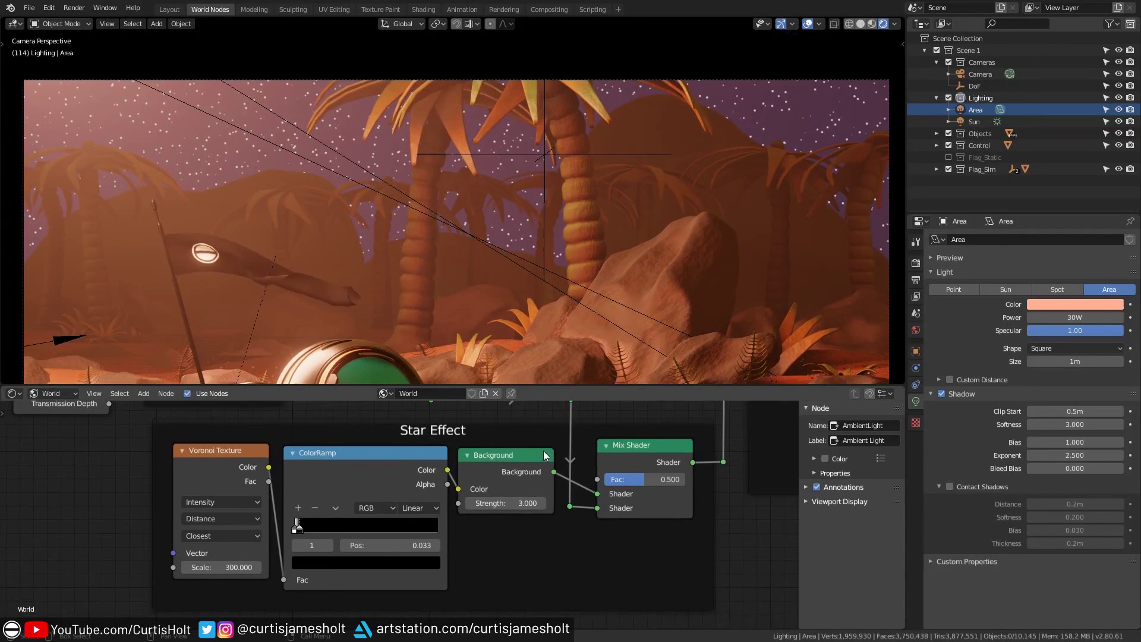
mouse_move(545, 457)
middle_mouse_down()
mouse_move(516, 494)
mouse_move(504, 461)
mouse_move(553, 438)
middle_mouse_up()
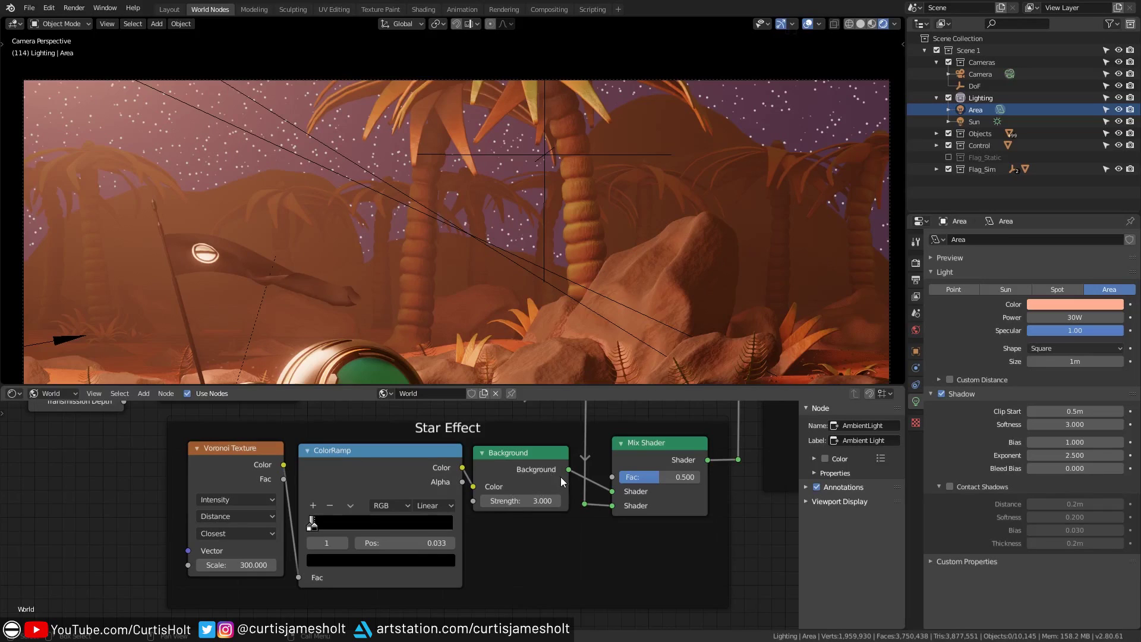
mouse_move(523, 500)
left_mouse_down()
mouse_move(571, 500)
mouse_move(505, 500)
left_mouse_up()
middle_click_drag(480, 432, 454, 531)
scroll(480, 458, "down", 2)
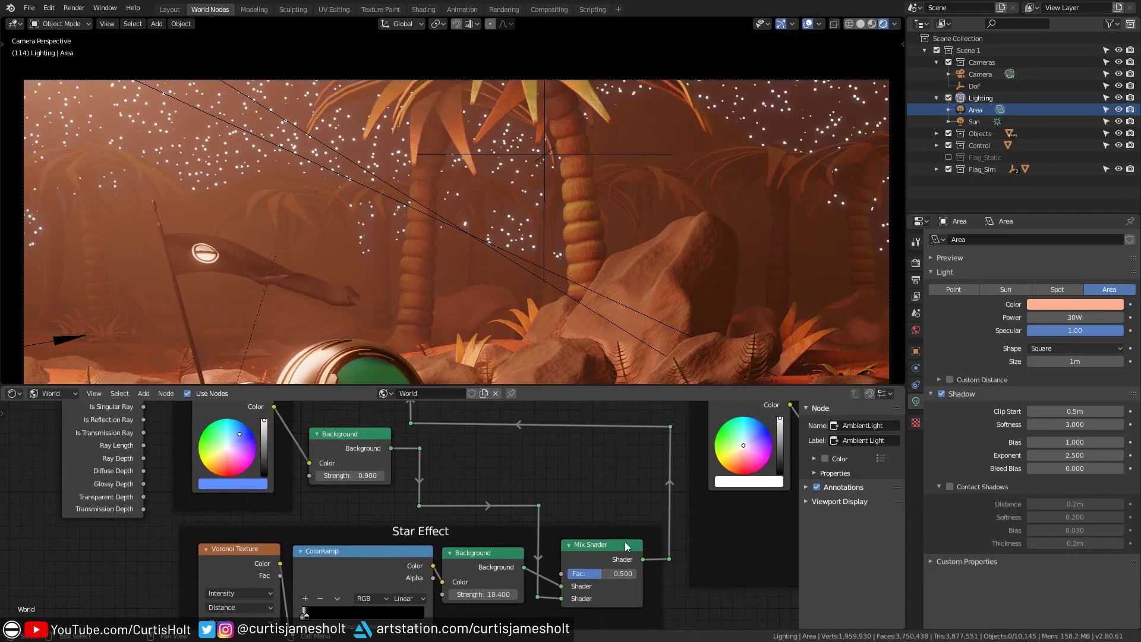
- Set the world sky Background node's strength to 0.620
left_click_drag(351, 475, 392, 475)
left_click_drag(505, 476, 487, 476)
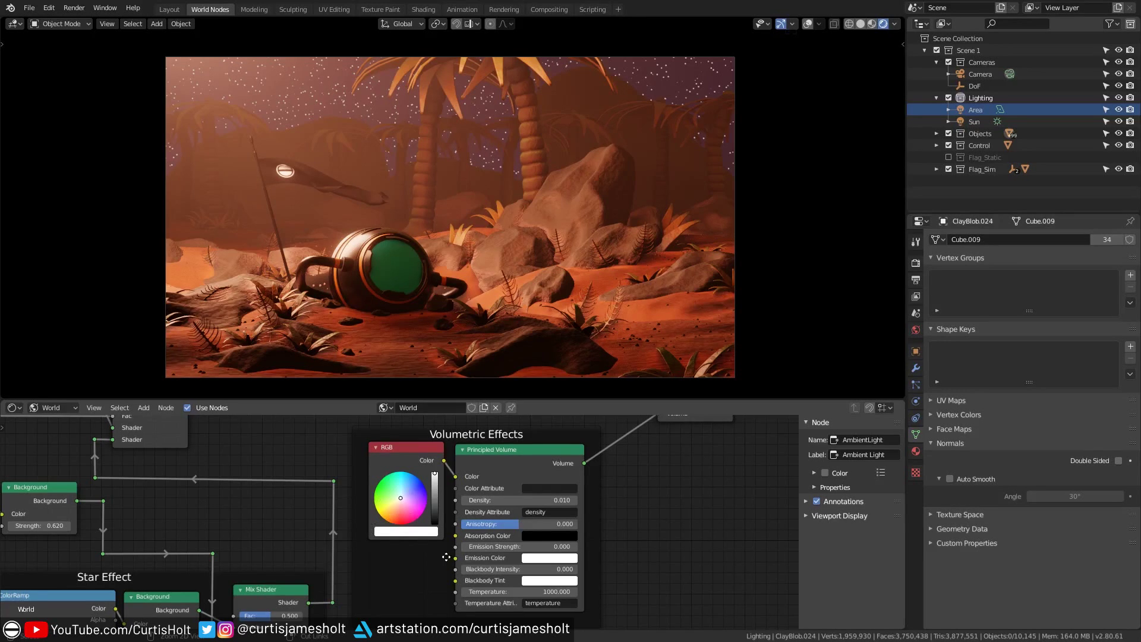
- Try a deep blue colour on the Volumetric Effects RGB node and undo the change
middle_click_drag(446, 556, 464, 509, "ctrl")
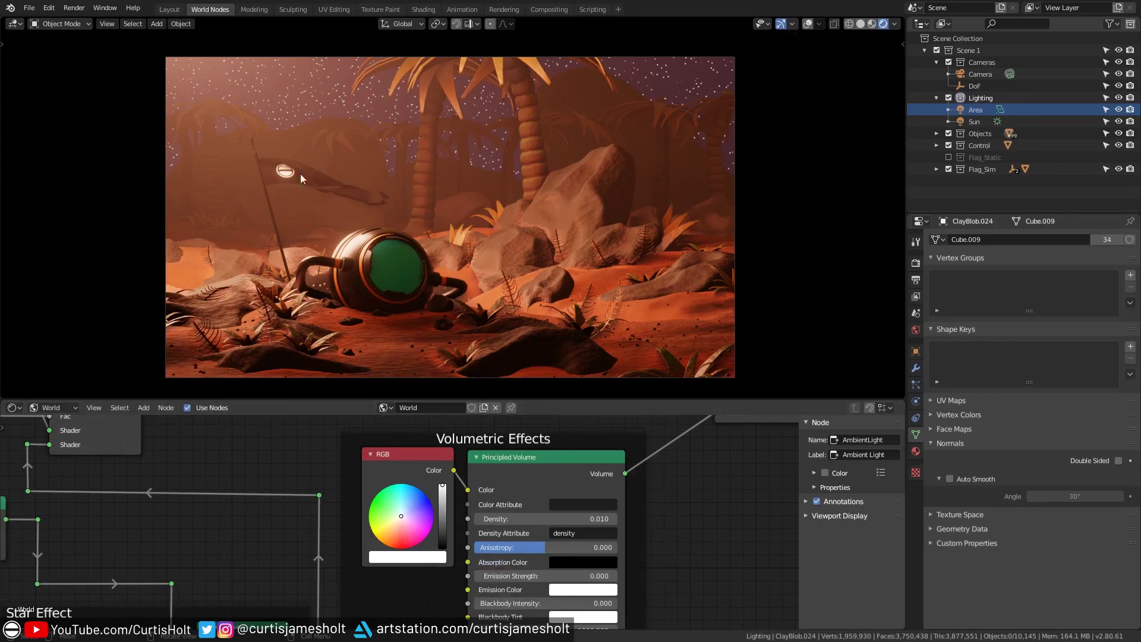
left_click_drag(403, 522, 428, 496)
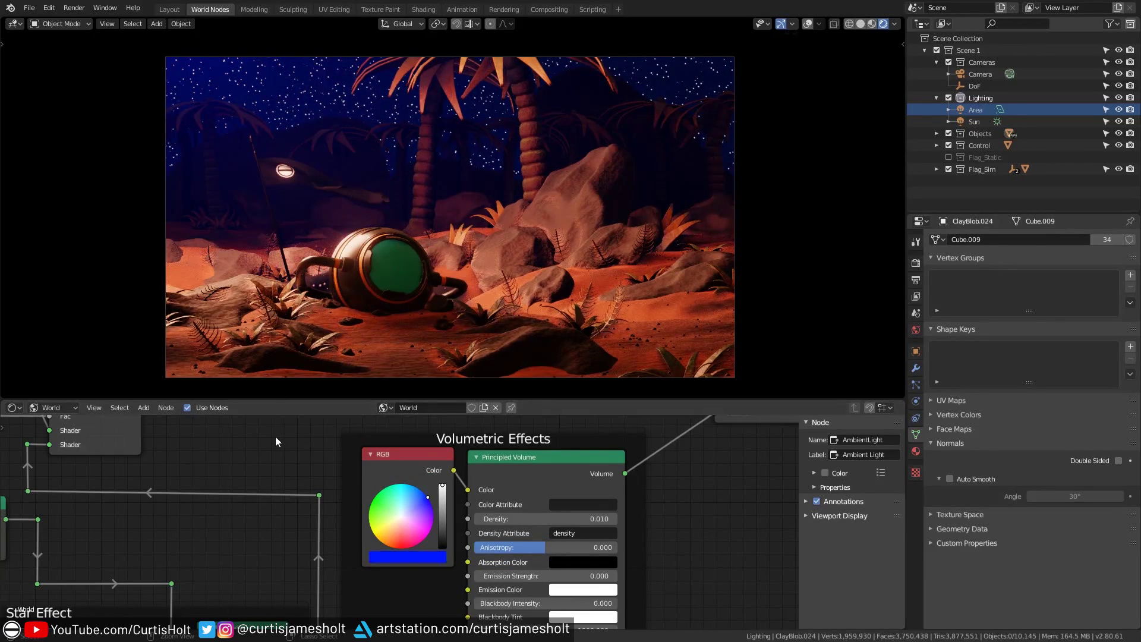
key("ctrl+z")
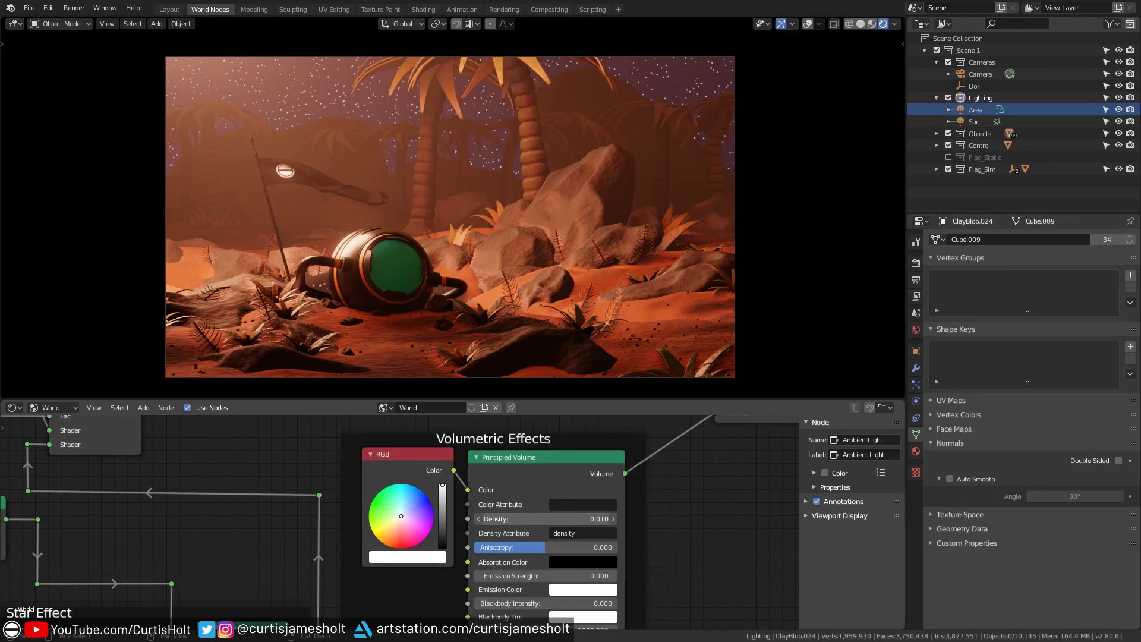
- Set the Principled Volume density to 0.130 and play the animation in an enlarged viewport
left_click_drag(545, 518, 581, 519)
key("space")
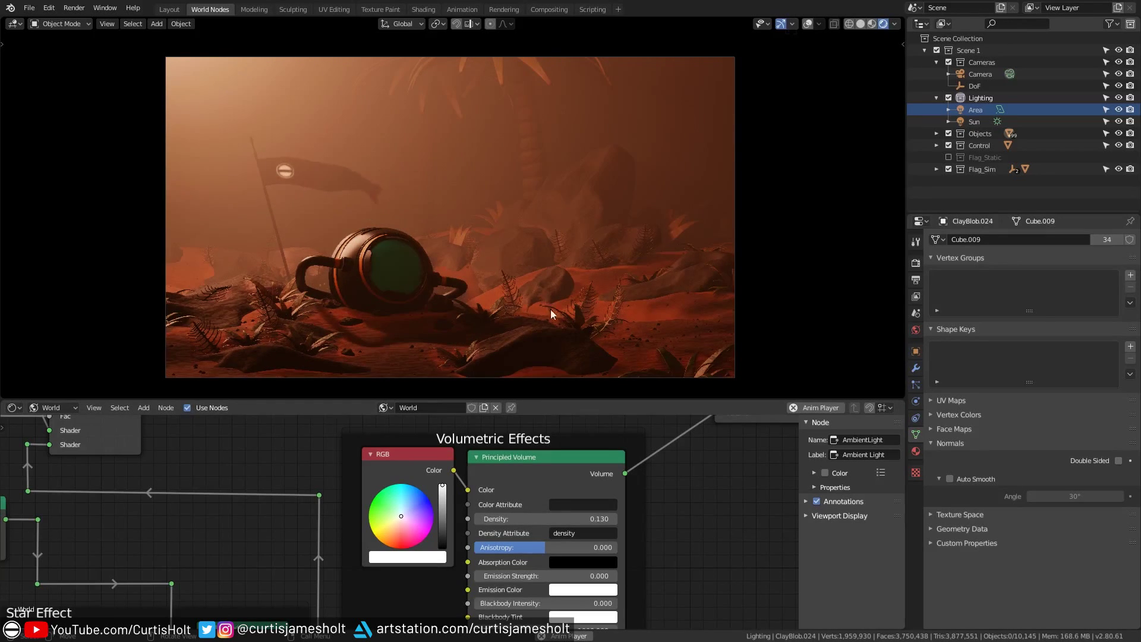
left_click_drag(558, 399, 564, 513)
middle_click_drag(571, 450, 601, 401, "ctrl")
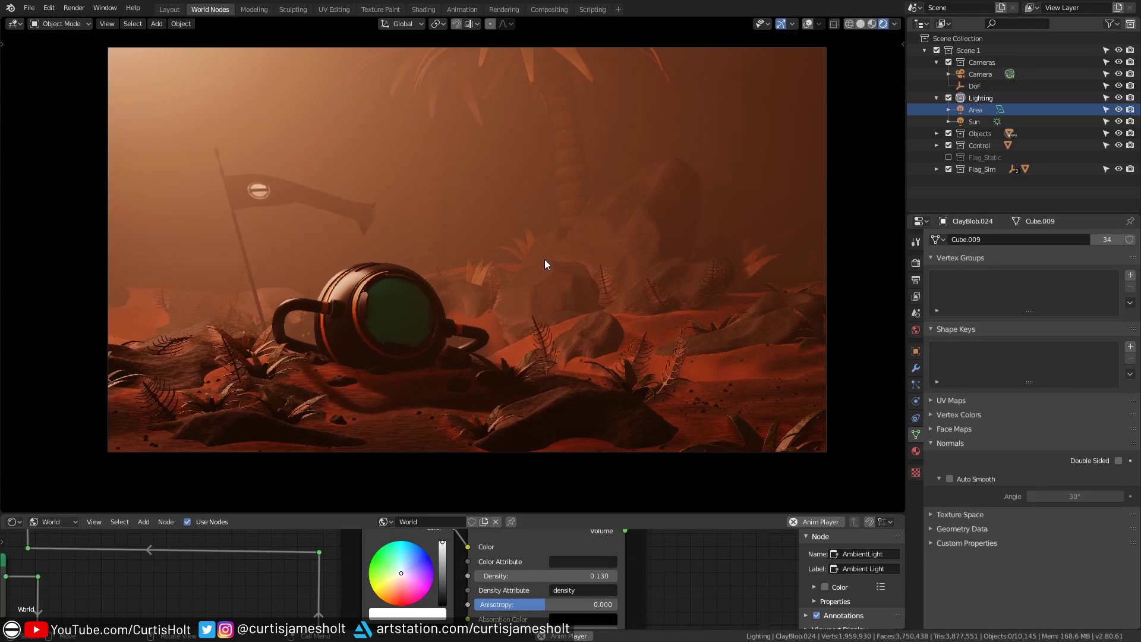
- Select the Area light and open its colour for editing
left_click(974, 109)
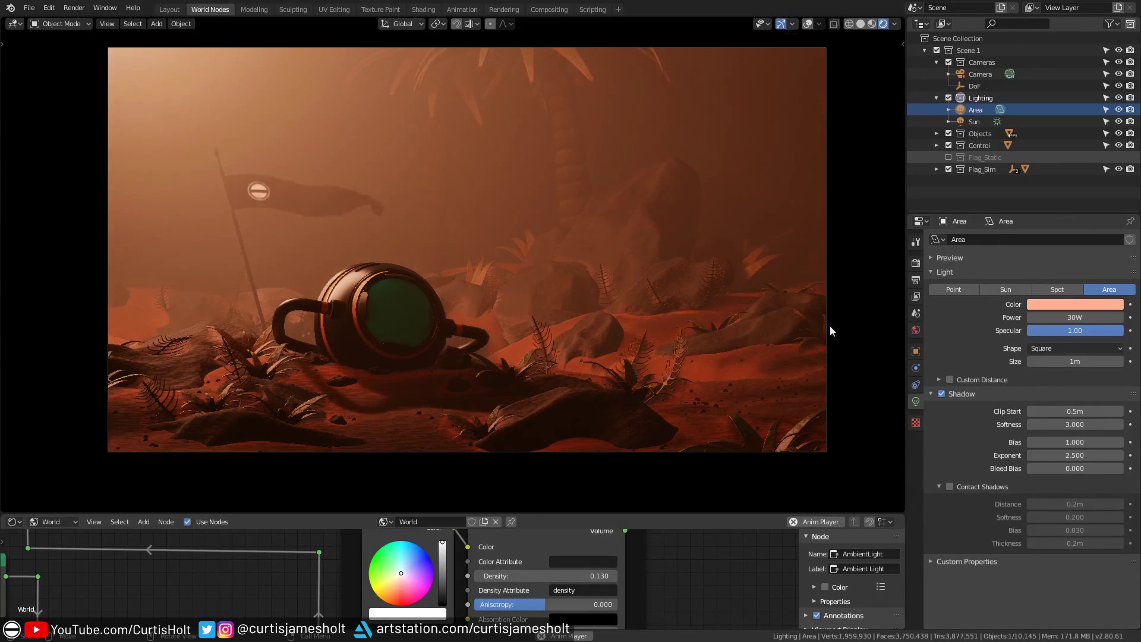
left_click(1089, 303)
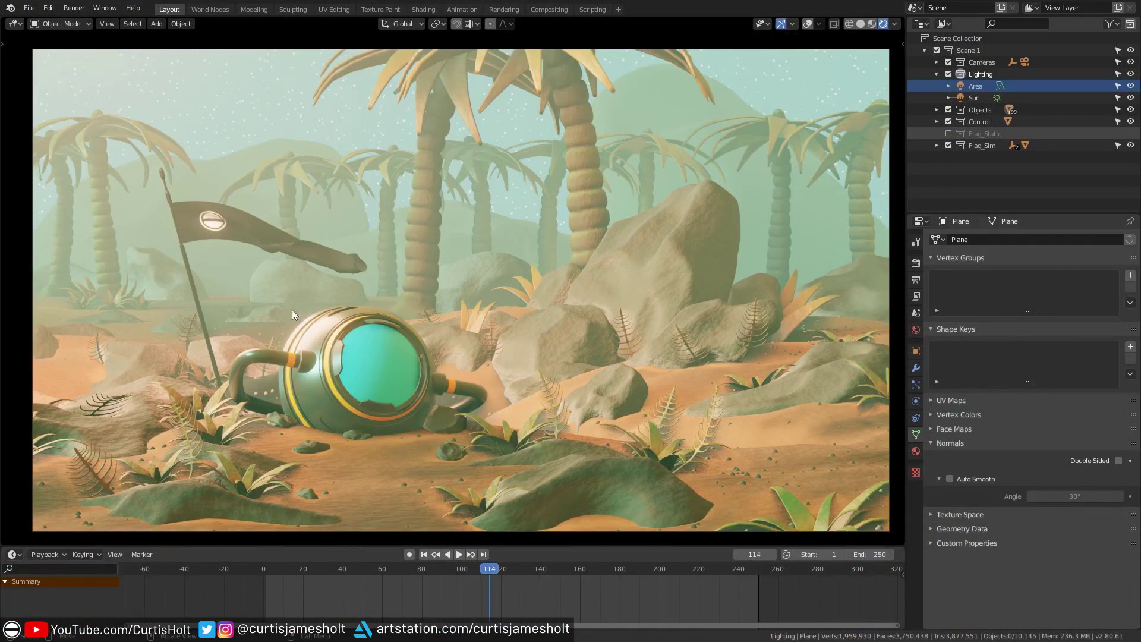
- Open the World Nodes workspace and examine the ProcGround material's Ambient Occlusion, ColorRamp, noise bump and Principled BSDF nodes
left_click(205, 9)
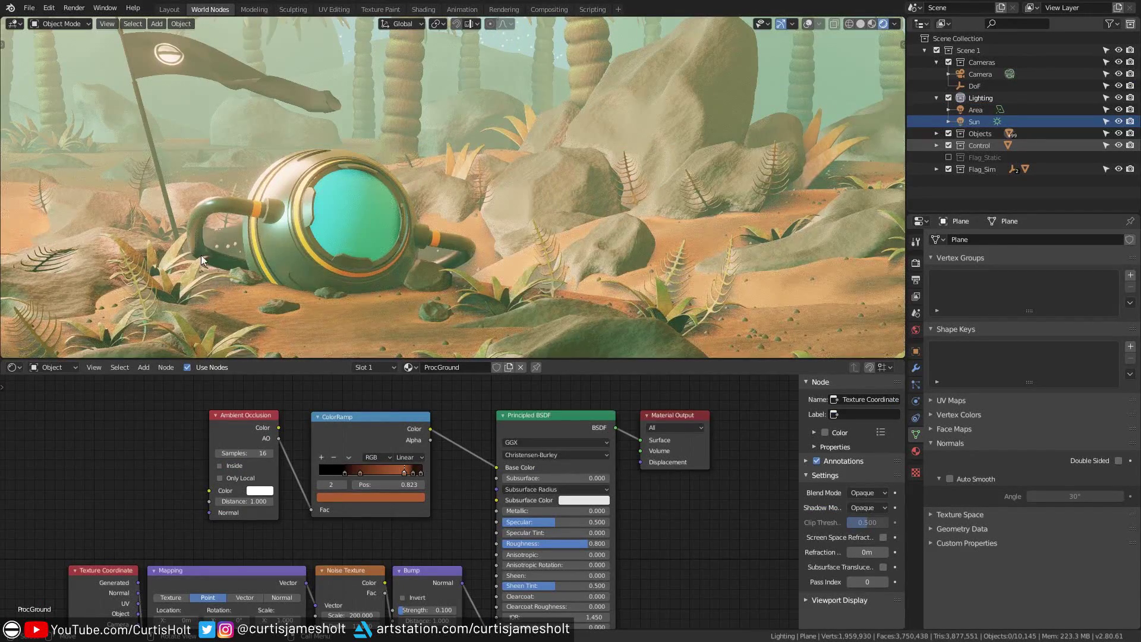
middle_click_drag(140, 479, 145, 463)
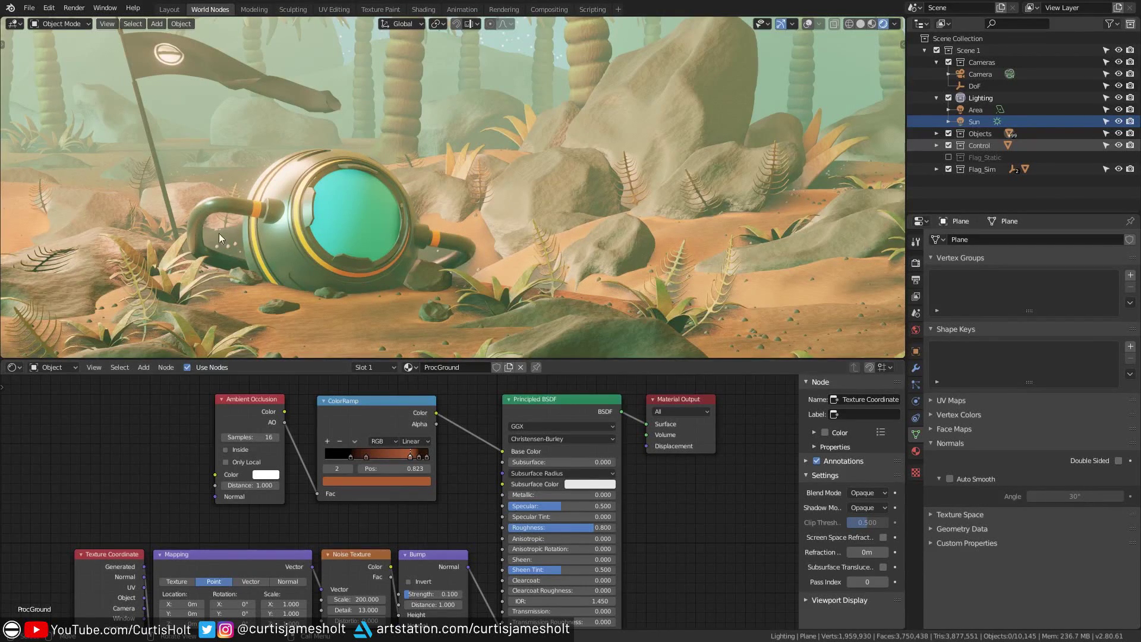
middle_click_drag(184, 92, 208, 123, "shift")
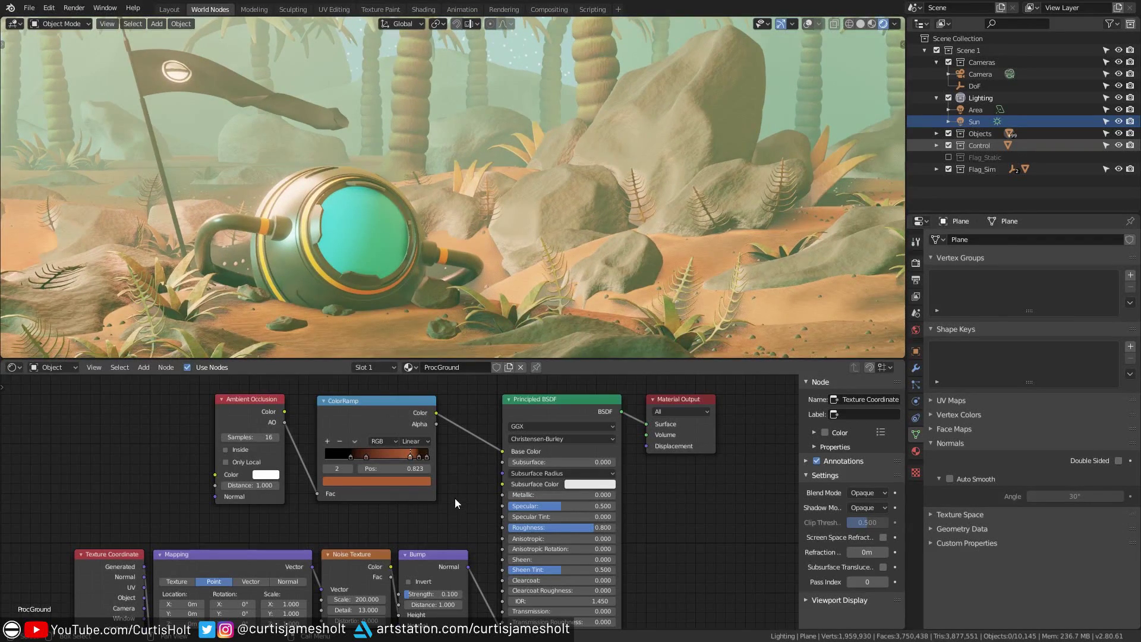
scroll(475, 445, "up", 1)
middle_click_drag(482, 431, 474, 475)
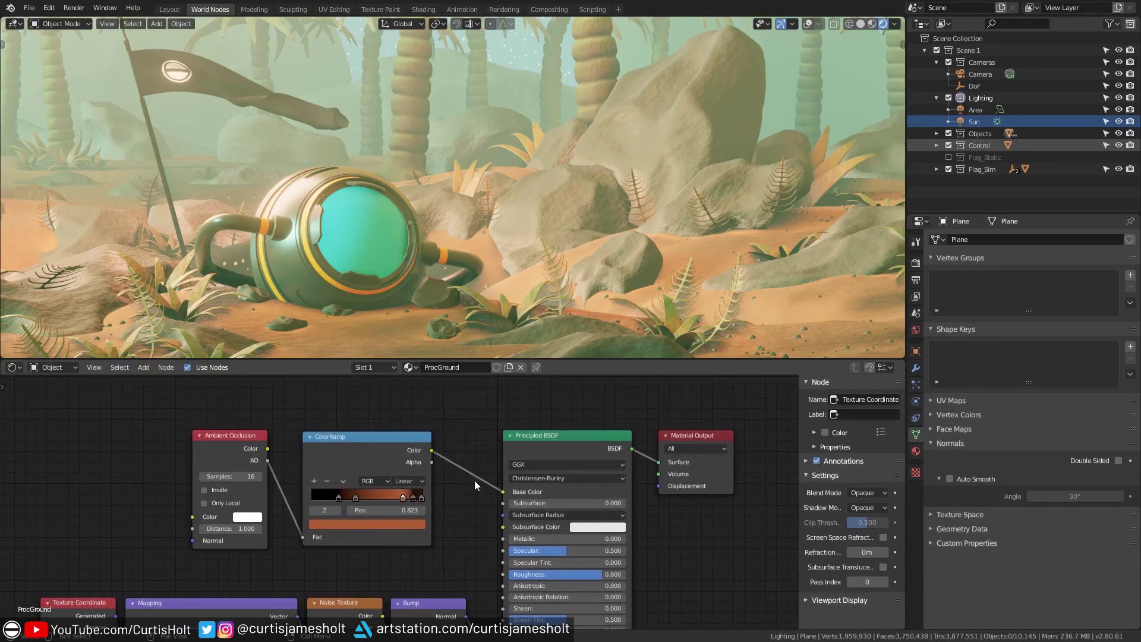
scroll(474, 480, "up", 1)
middle_click_drag(576, 423, 536, 428)
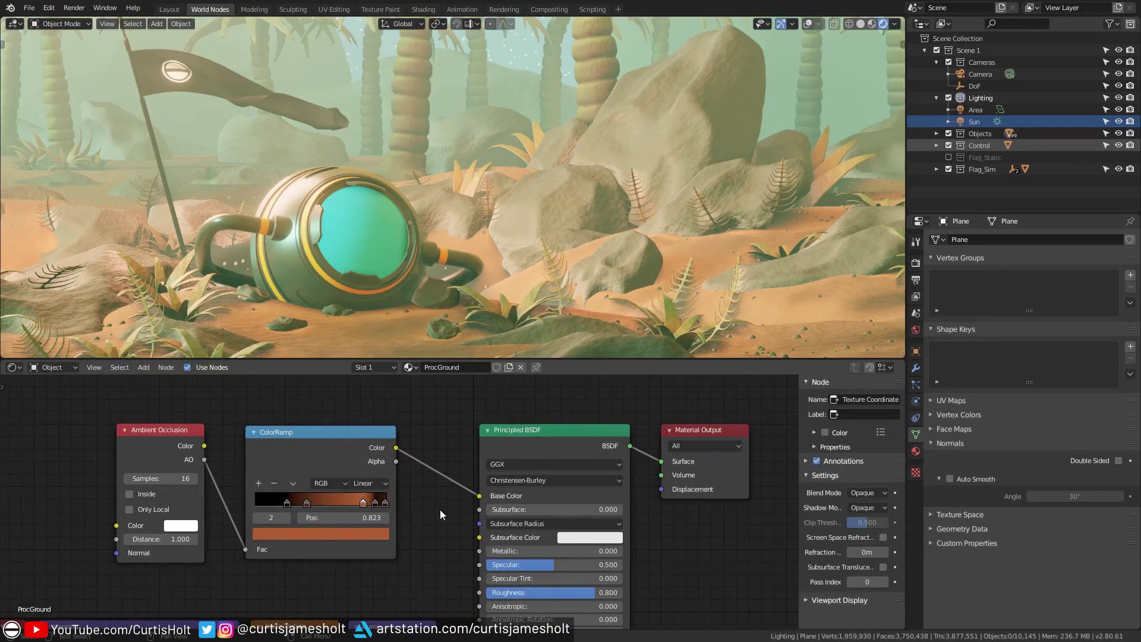
middle_click_drag(440, 509, 534, 500)
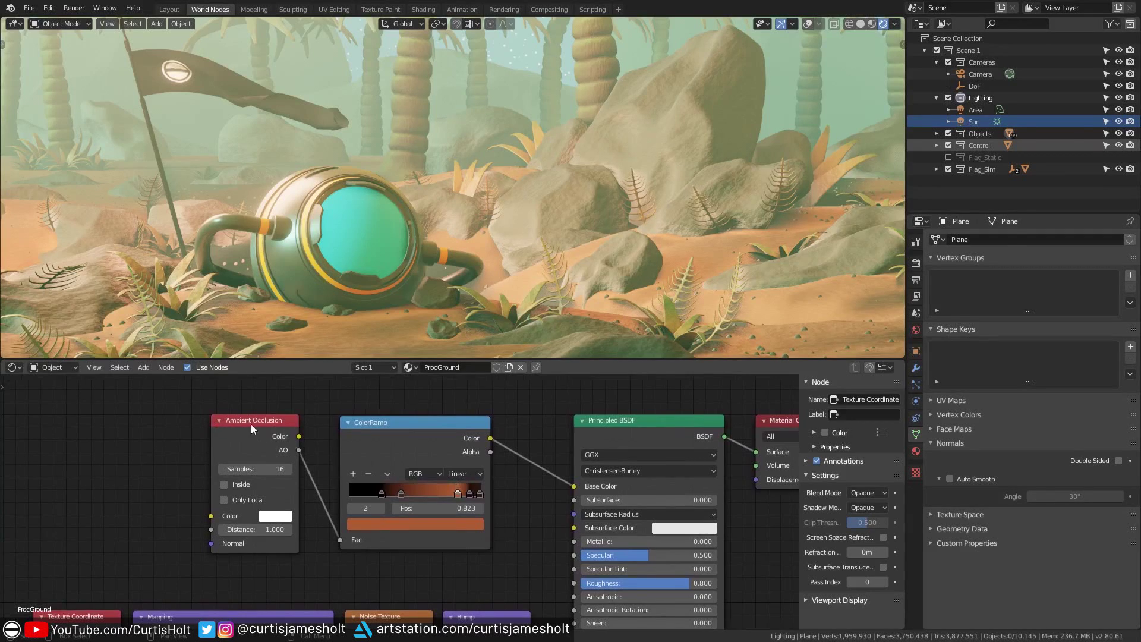
middle_click_drag(515, 499, 533, 355)
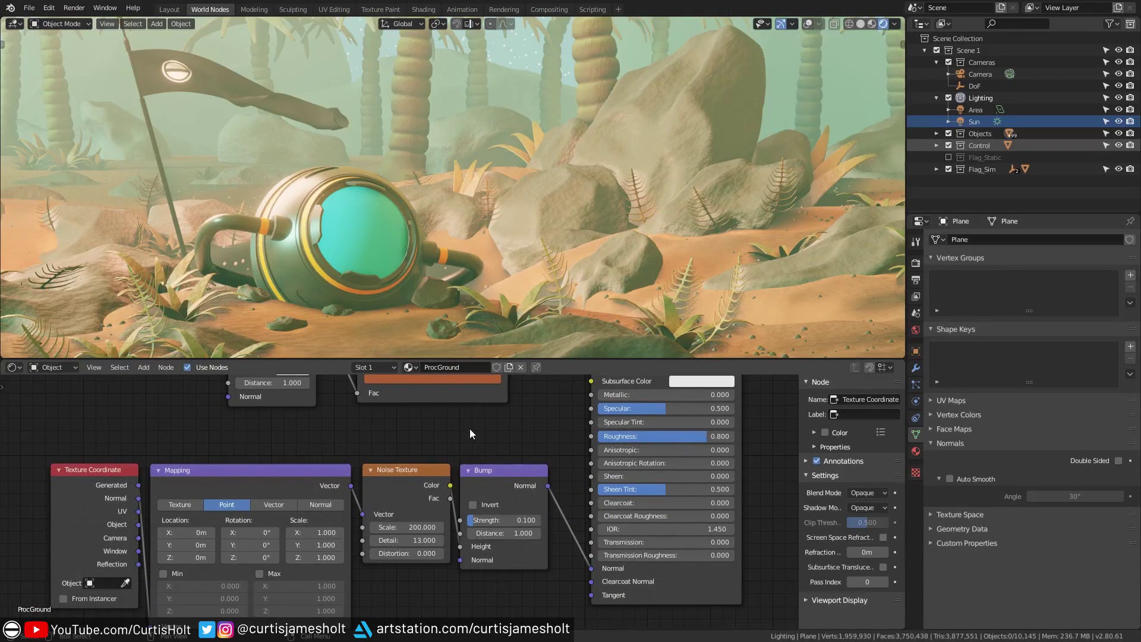
middle_click_drag(468, 426, 466, 605)
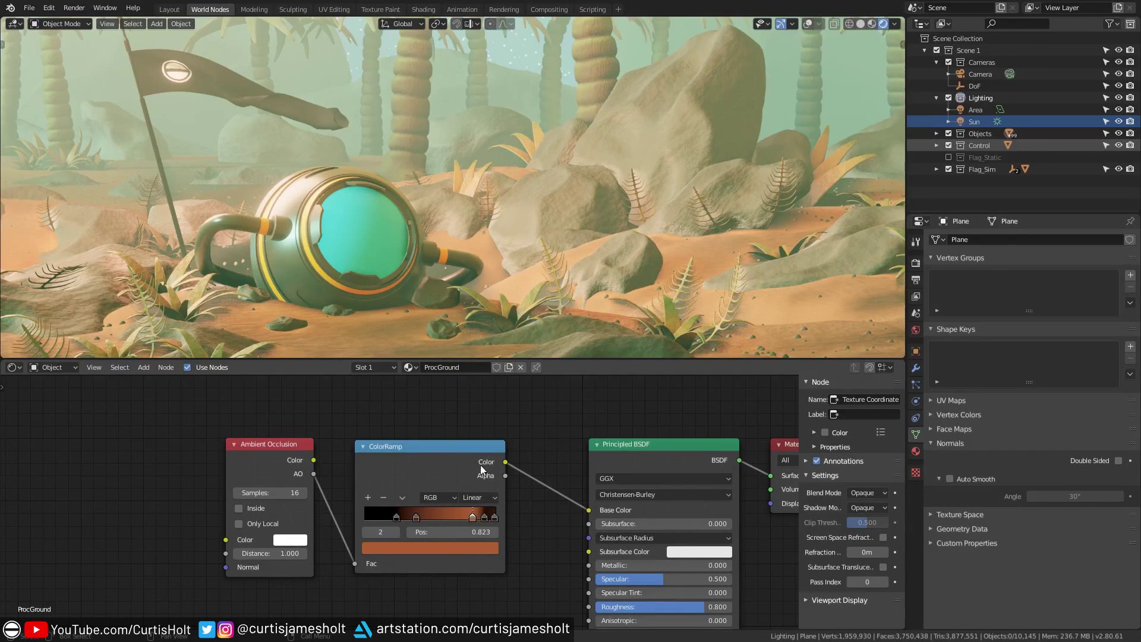
- Select the foreground rock and change the colour of stop 2 in its ProcRock ColorRamp to golden brown
middle_click_drag(568, 303, 544, 232, "shift")
scroll(575, 248, "up", 5)
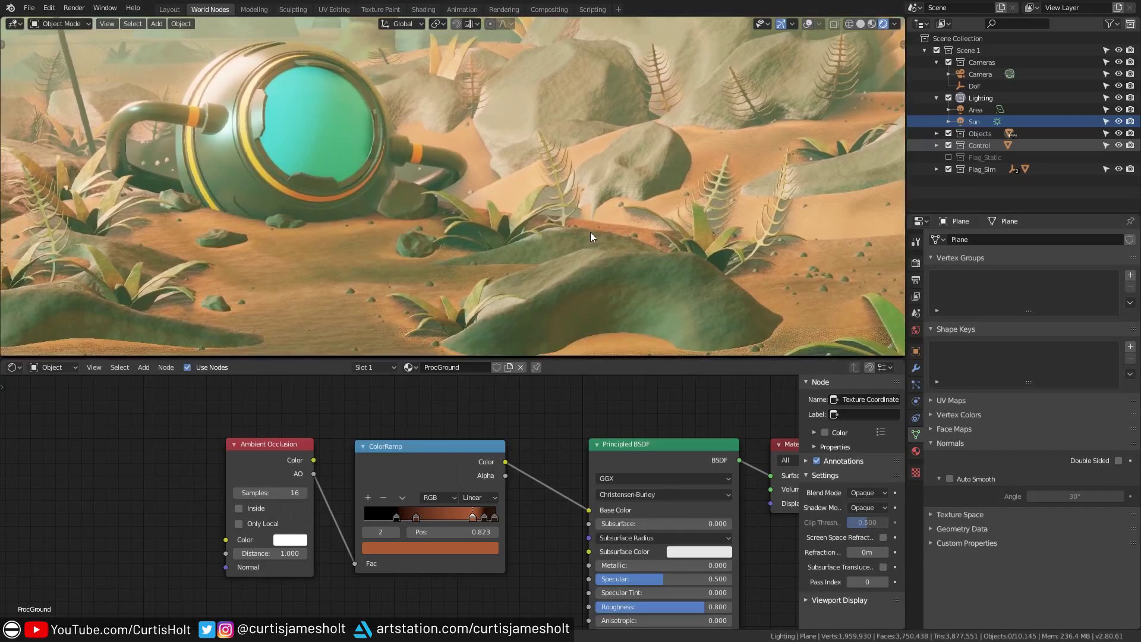
middle_click_drag(593, 240, 612, 229, "shift")
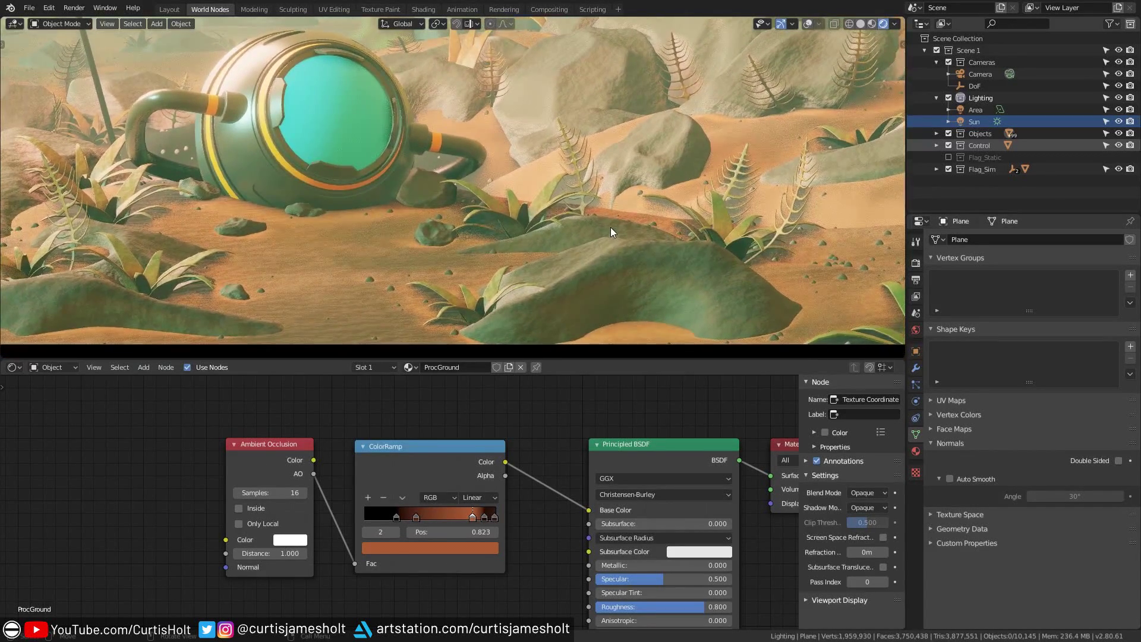
left_click(636, 276)
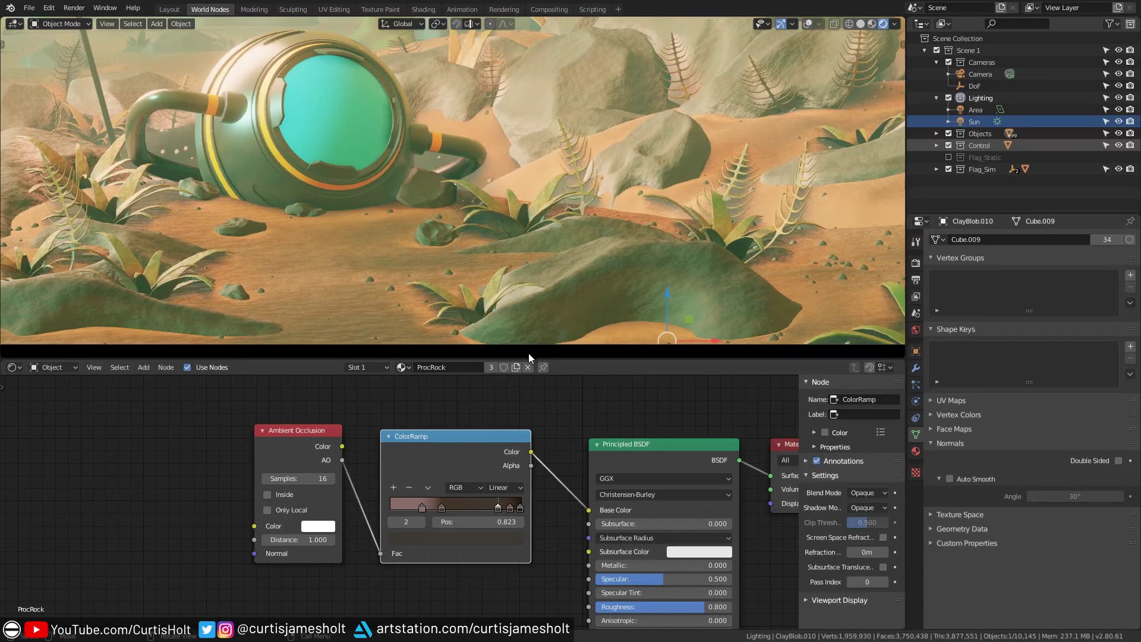
scroll(423, 523, "up", 2)
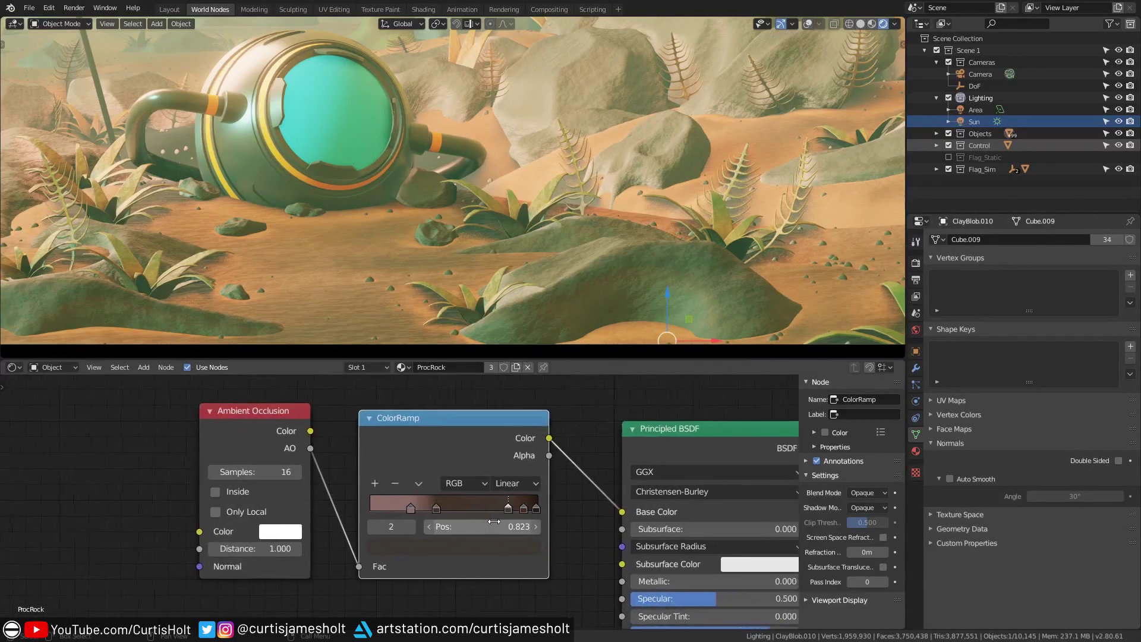
left_click(423, 552)
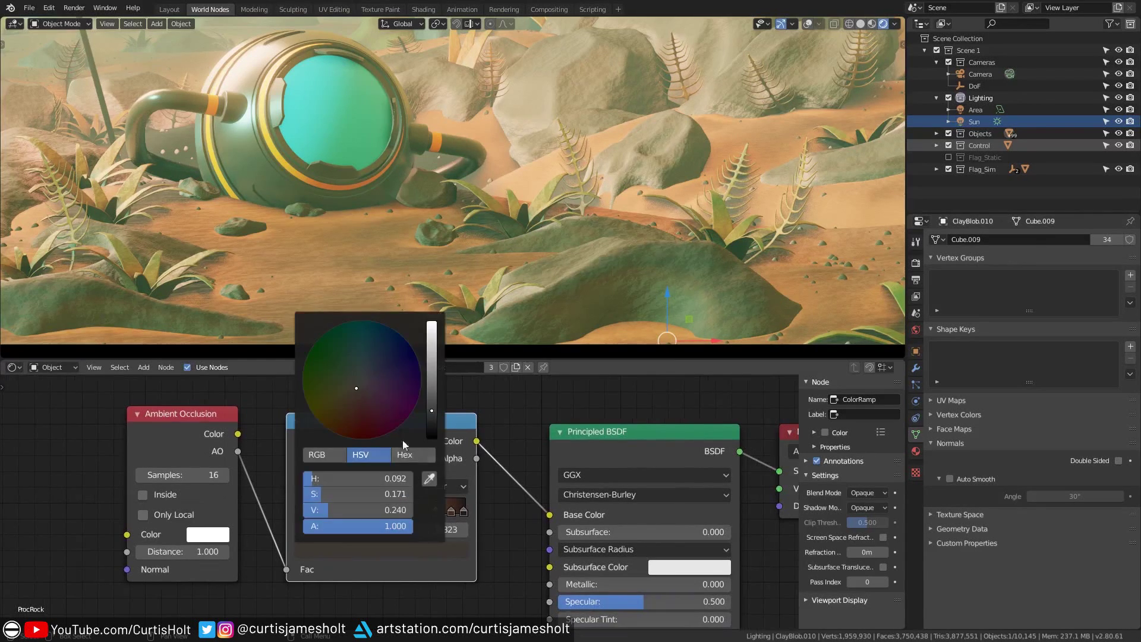
left_click_drag(390, 401, 342, 410)
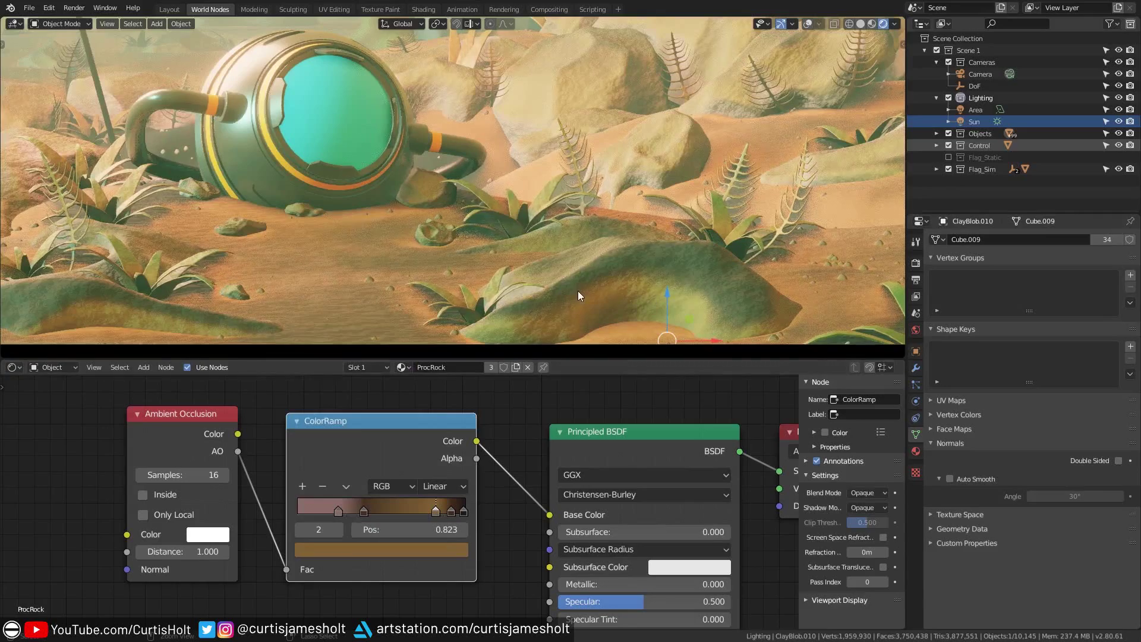
- Select the leafy plant beside the pod and examine the ColorRamp driven by ambient occlusion in its Grass material
middle_click_drag(198, 255, 490, 268)
left_click(444, 217)
scroll(436, 287, "up", 2)
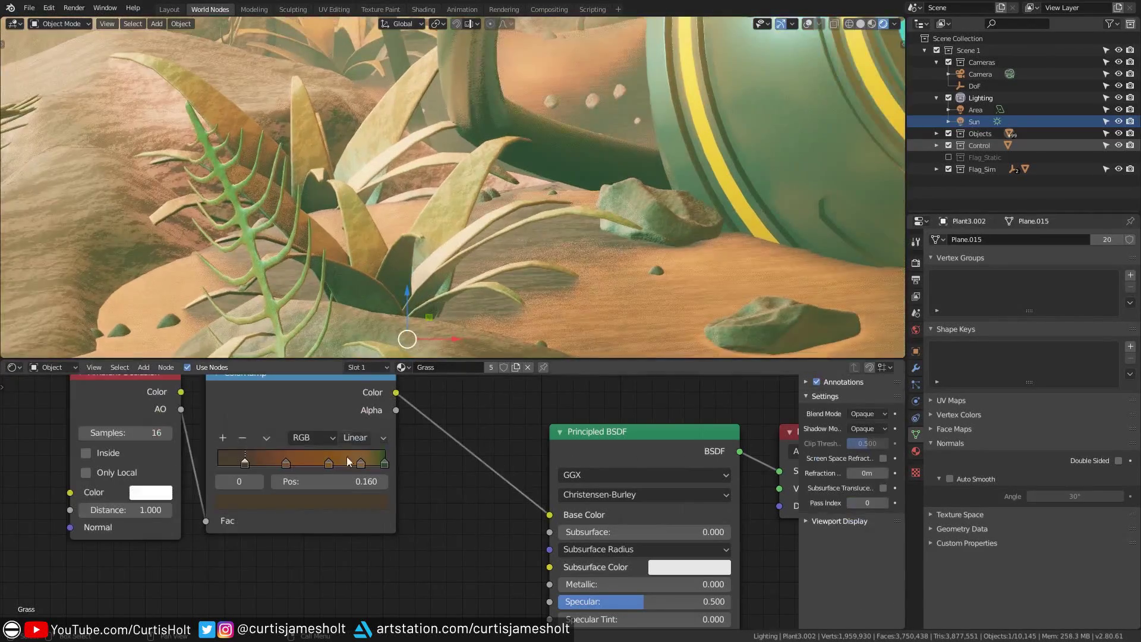
middle_click_drag(347, 459, 447, 514)
scroll(423, 529, "up", 1)
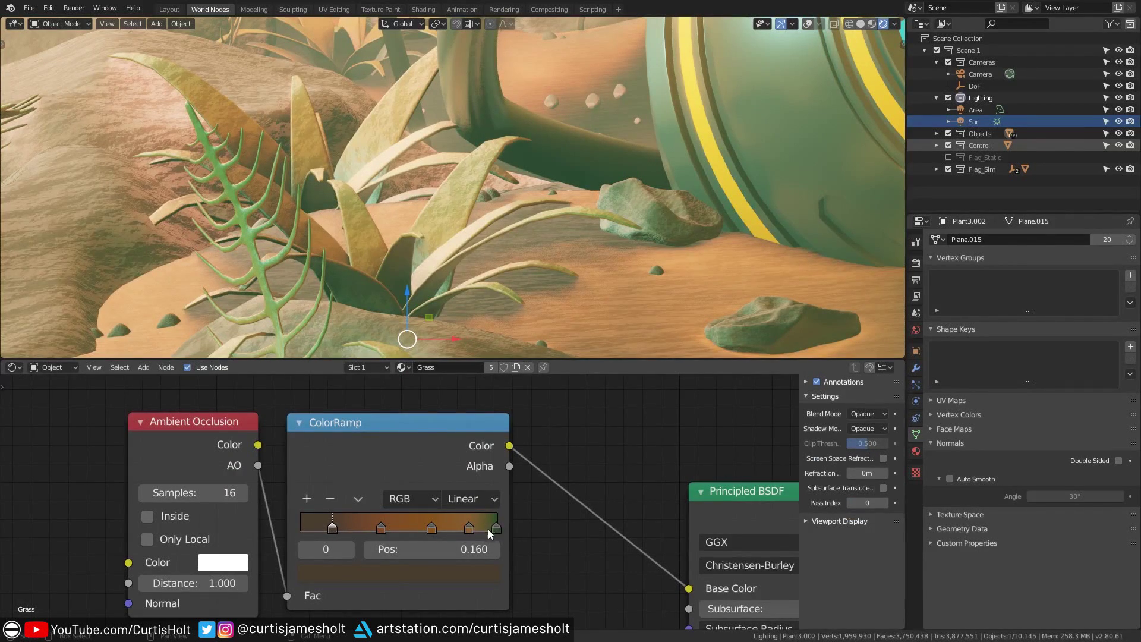
- Select stop 2 in the Grass material's ColorRamp and examine the Noise Texture and Bump nodes feeding its Principled BSDF
left_click(430, 527)
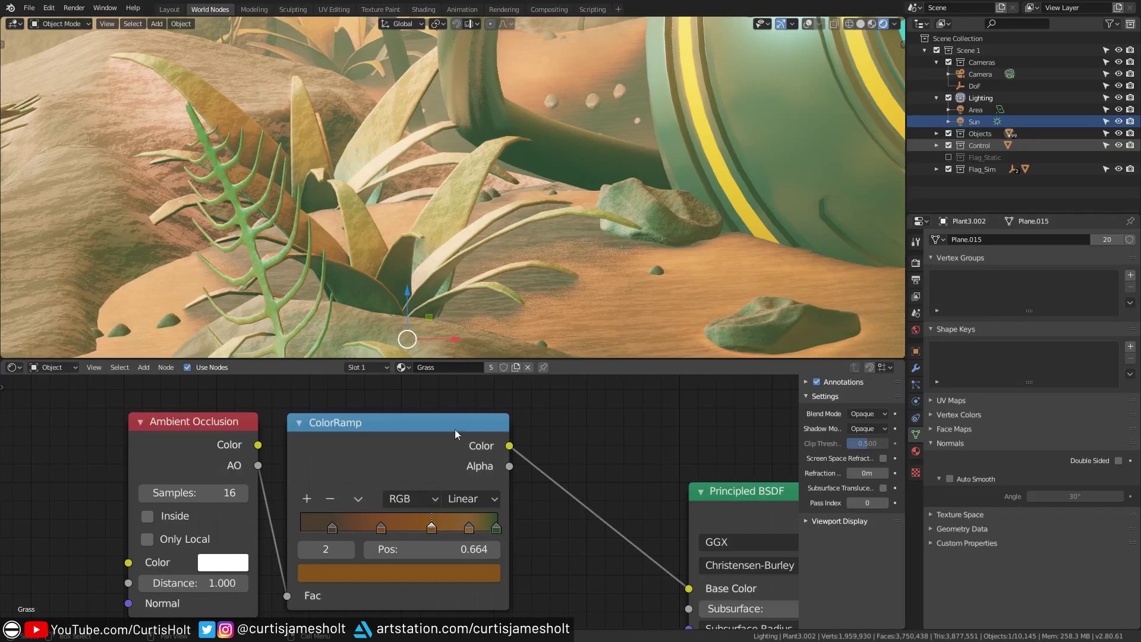
scroll(458, 438, "down", 4)
middle_click_drag(479, 529, 452, 535)
scroll(443, 493, "up", 1)
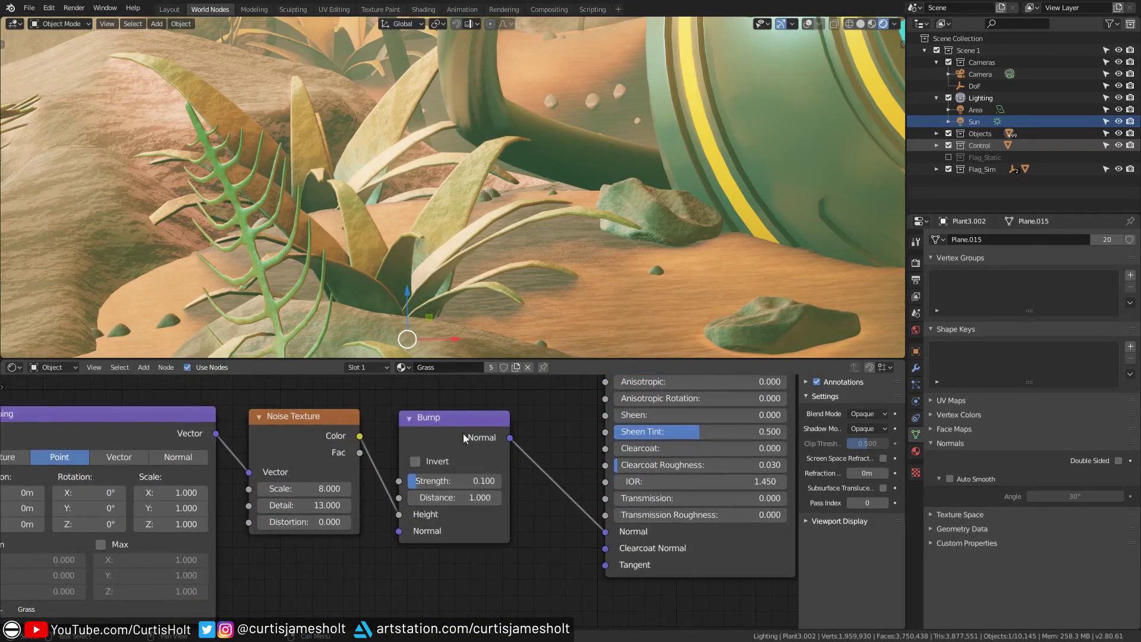
middle_click_drag(462, 429, 430, 479)
- Select the ground plane and examine its ProcGround noise bump and ambient-occlusion ColorRamp against the shading around the rocks
scroll(441, 225, "down", 4)
middle_click_drag(672, 214, 383, 194, "shift")
left_click(432, 279)
scroll(429, 284, "up", 3)
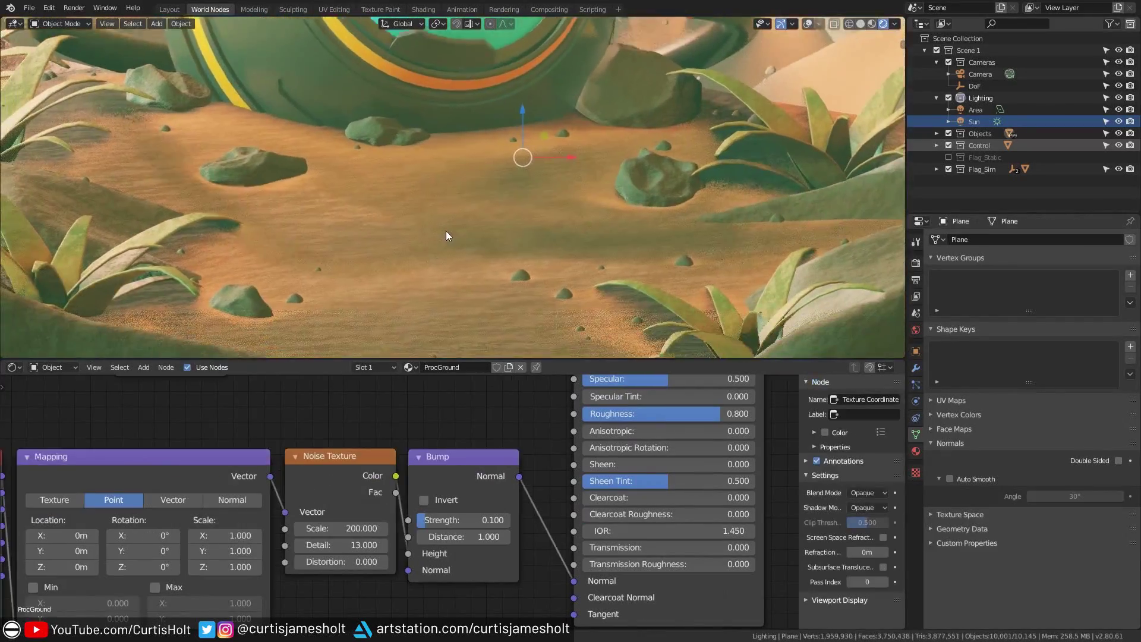
middle_click_drag(447, 233, 458, 227)
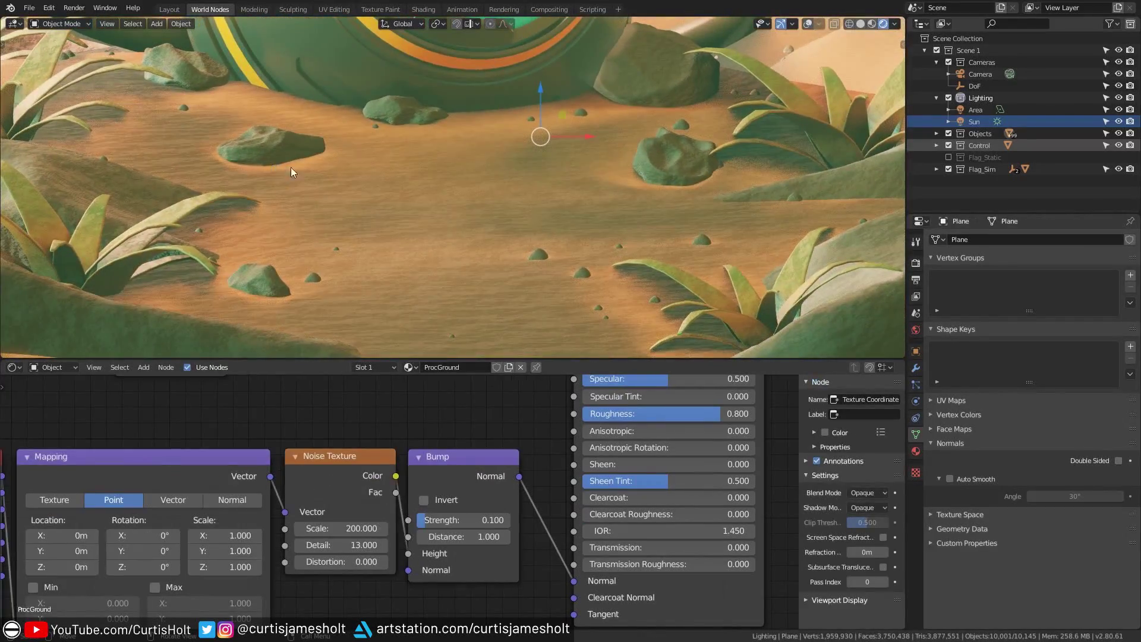
middle_click_drag(458, 415, 557, 450)
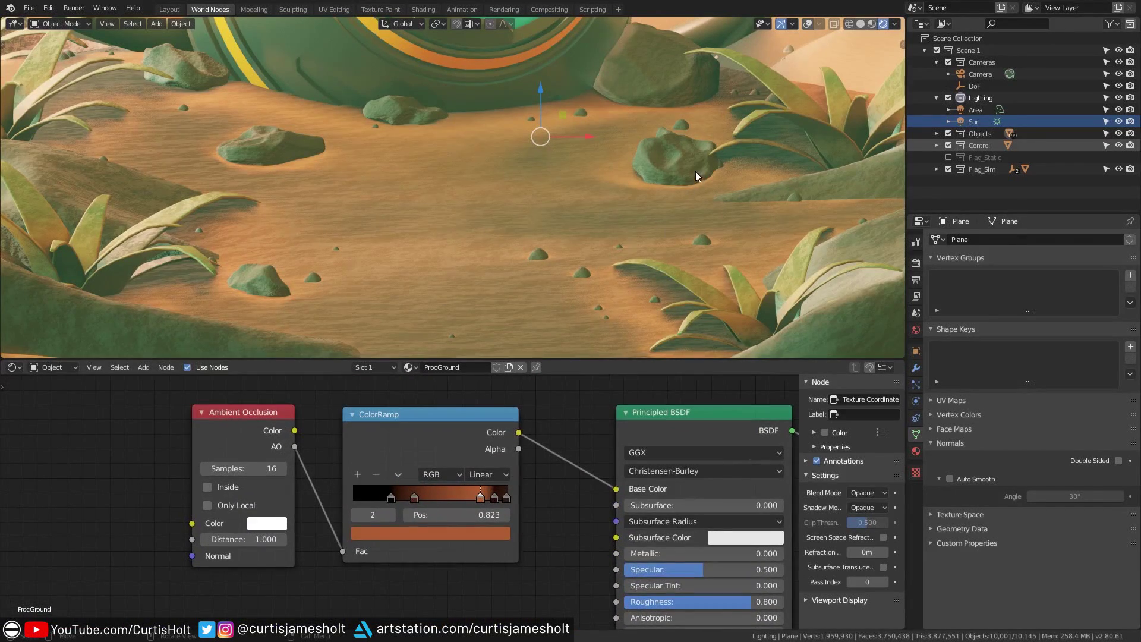
middle_click_drag(611, 221, 577, 269)
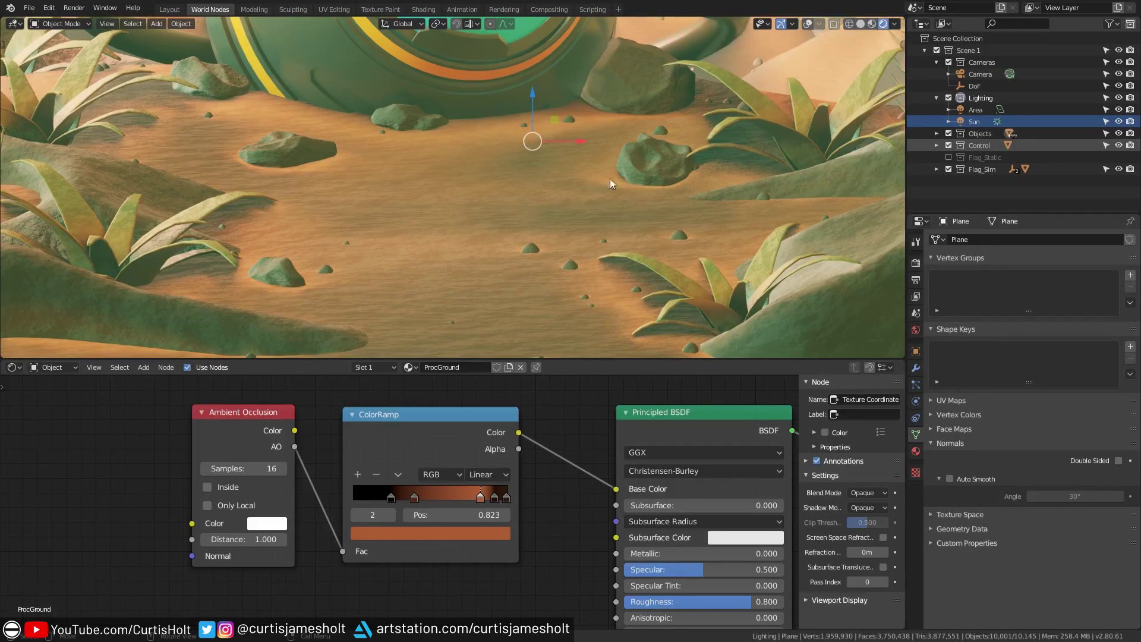
- Recolour stop 2 of the ground's ProcGround ColorRamp, trying green before settling on golden orange
left_click(448, 536)
left_click_drag(418, 415, 374, 344)
scroll(521, 173, "down", 6)
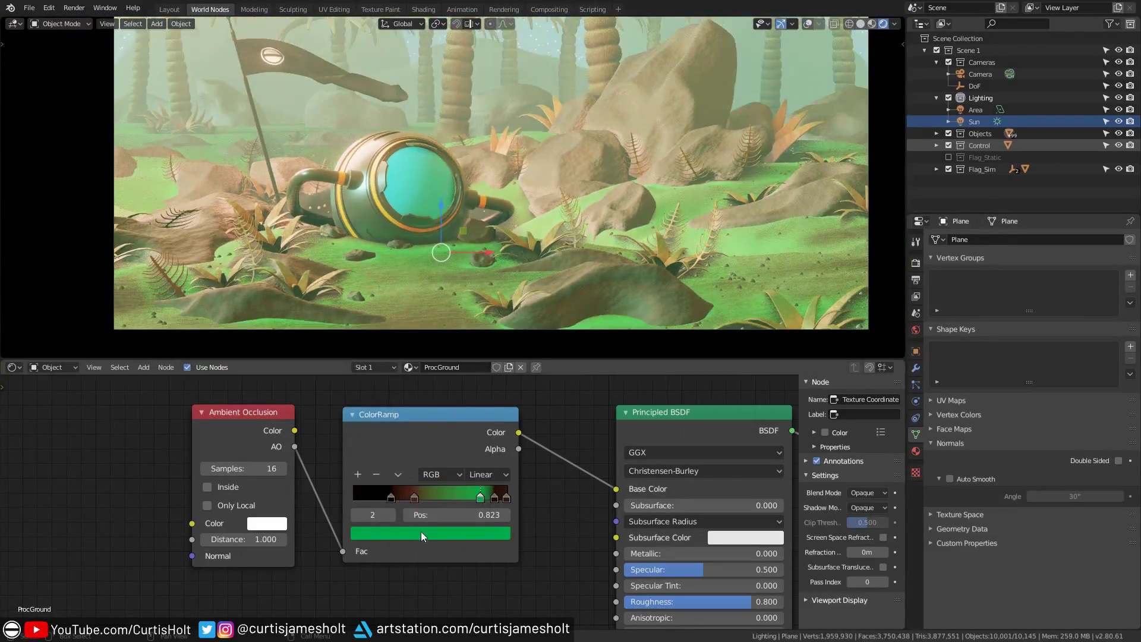
left_click(422, 532)
left_click_drag(434, 408, 381, 421)
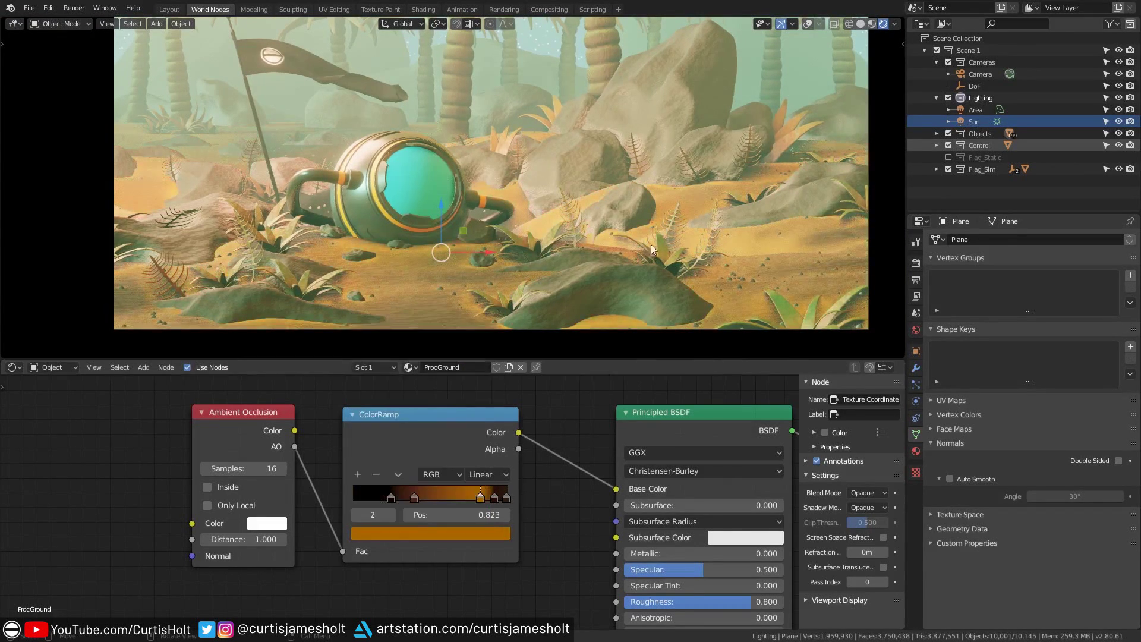
- Examine the recoloured ground around the pod, rocks and plants from above in a maximised viewport
middle_click_drag(532, 255, 462, 306)
key("ctrl+space")
scroll(466, 333, "up", 5)
middle_click_drag(492, 447, 537, 337, "shift")
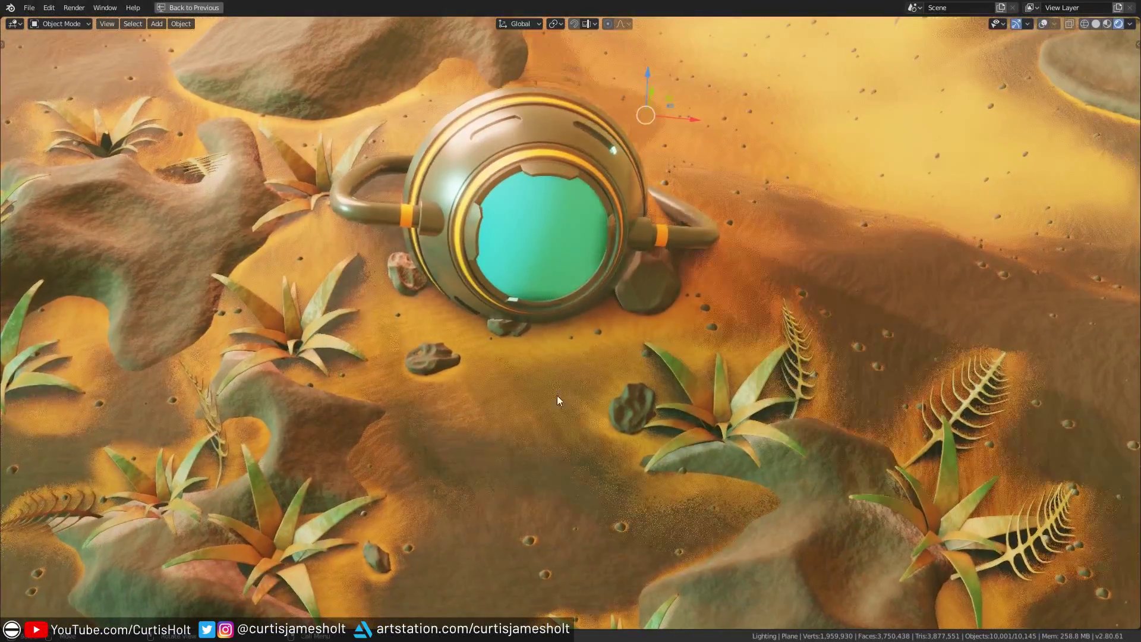
middle_click_drag(595, 398, 626, 418)
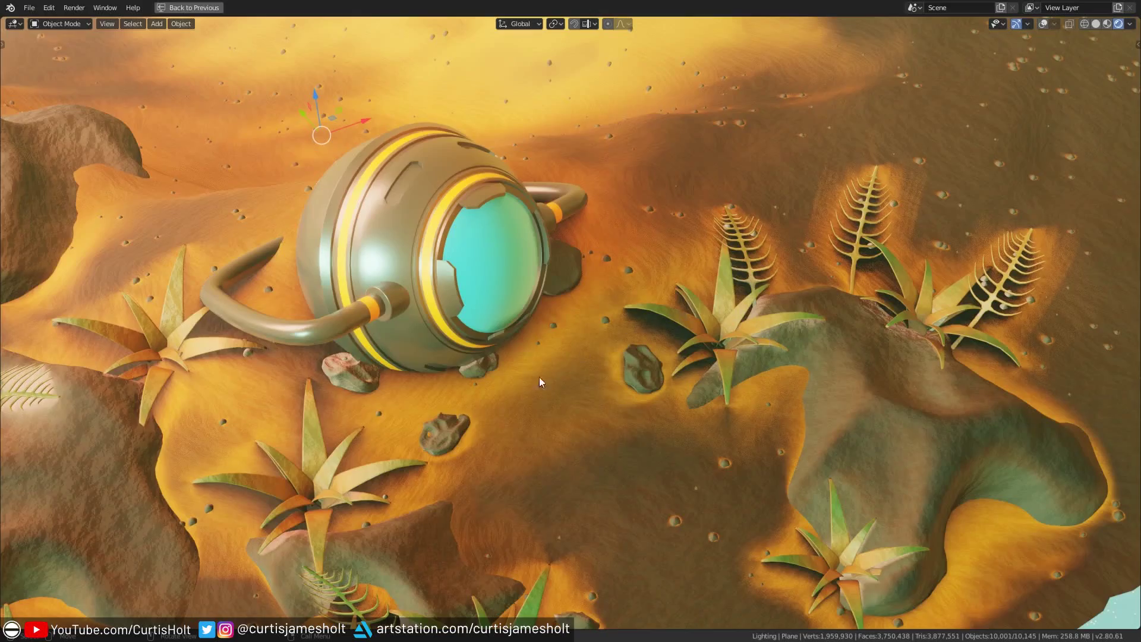
middle_click_drag(691, 329, 690, 295)
key("ctrl+space")
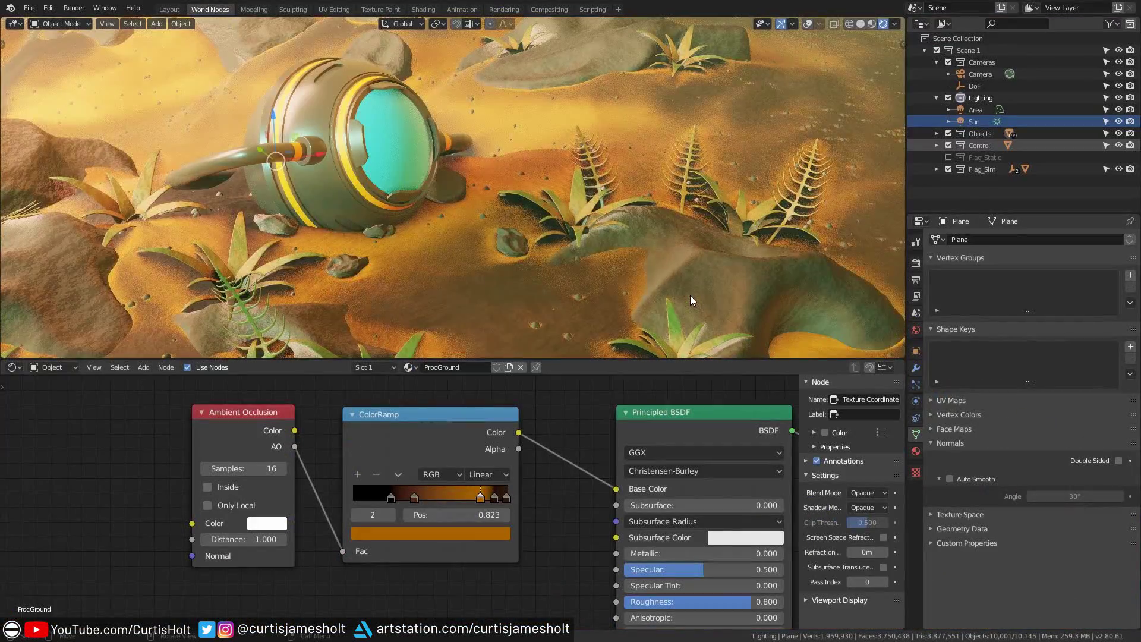
- Return to the camera view, enlarge the viewport and try violet (H 0.691, S 0.609, V 1.000) on the ground ColorRamp's stop 2
key("KP_0")
middle_click_drag(647, 201, 611, 299, "shift")
key("ctrl+alt+space")
middle_click_drag(723, 383, 723, 395, "shift")
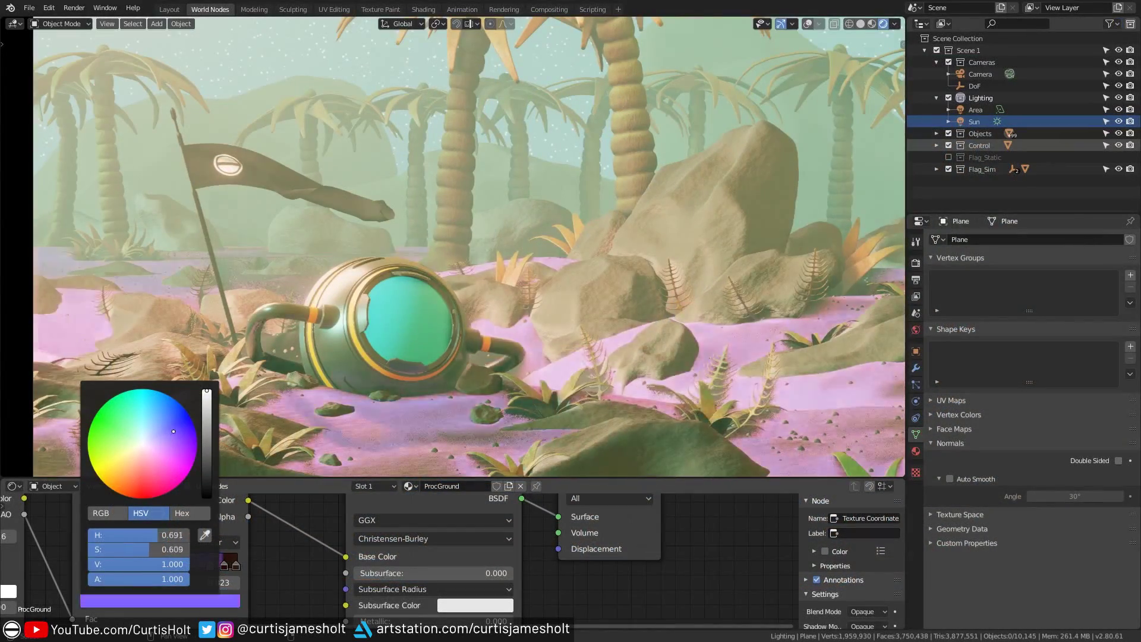
mouse_move(171, 416)
left_mouse_down()
mouse_move(130, 403)
mouse_move(107, 434)
mouse_move(142, 476)
mouse_move(161, 469)
mouse_move(172, 432)
left_mouse_up()
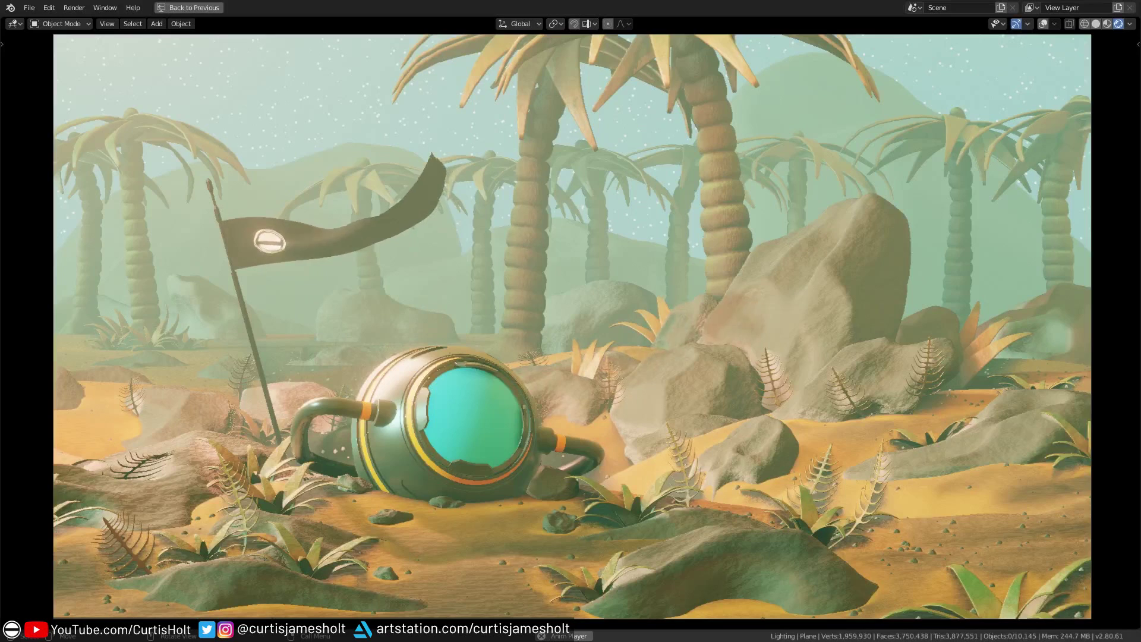